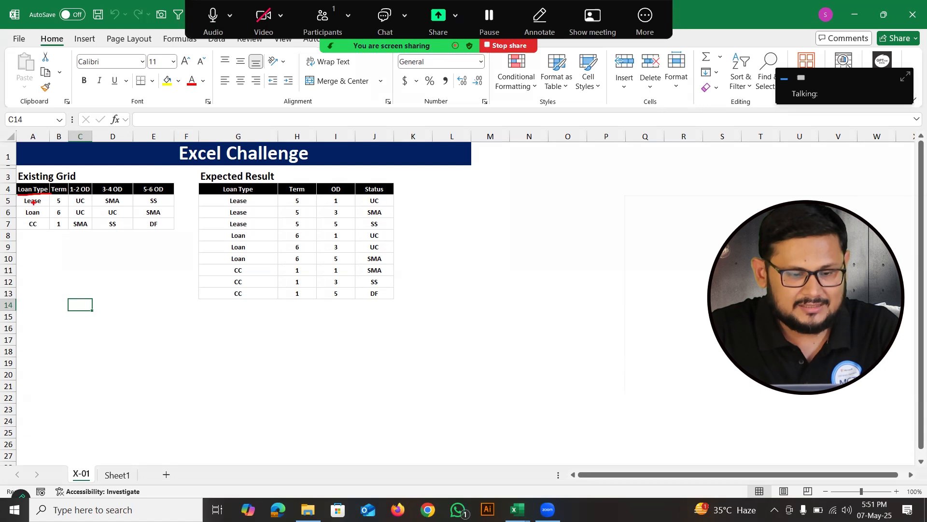
Examine how the Existing Grid assigns a status to each loan type, term and OD range
drag(20, 206, 44, 195)
drag(24, 226, 36, 219)
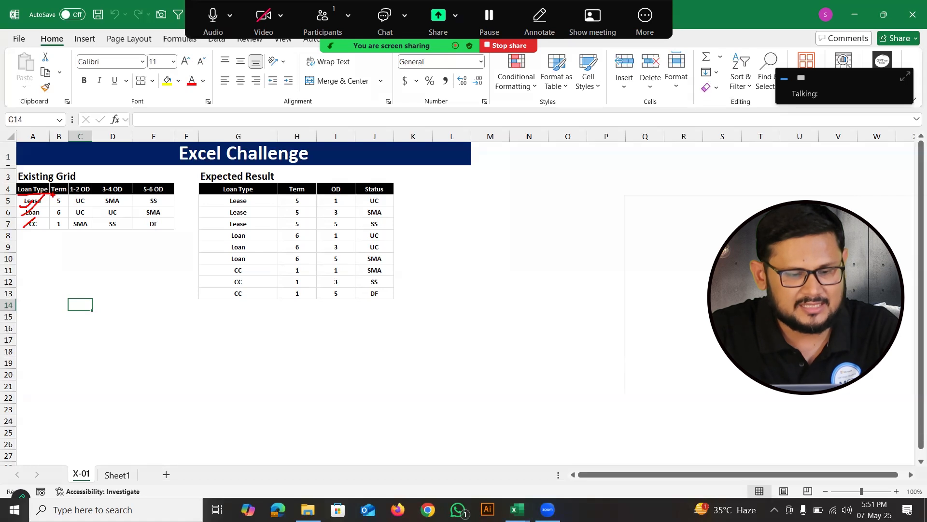
mouse_move(50, 216)
mouse_down()
mouse_move(58, 209)
mouse_move(61, 218)
mouse_up()
mouse_move(80, 187)
mouse_down()
mouse_move(96, 173)
mouse_move(157, 172)
mouse_move(169, 184)
mouse_up()
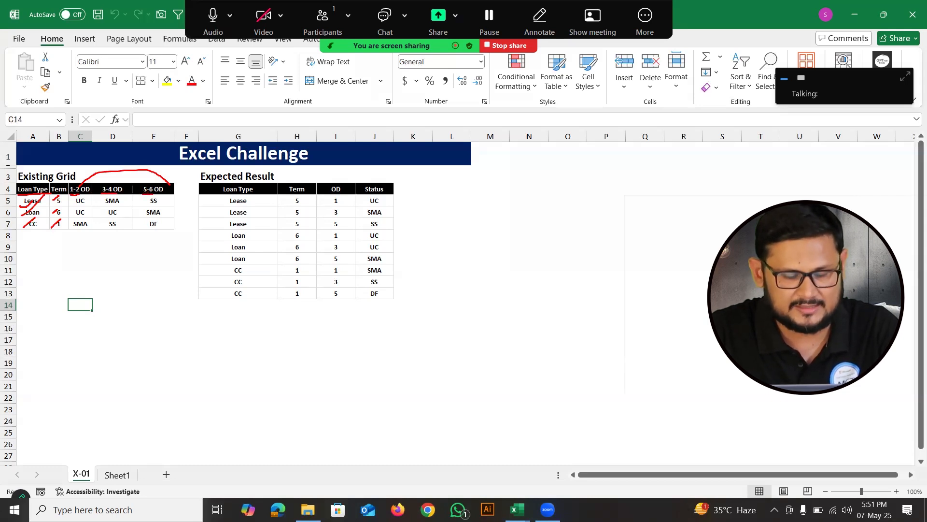
key(e)
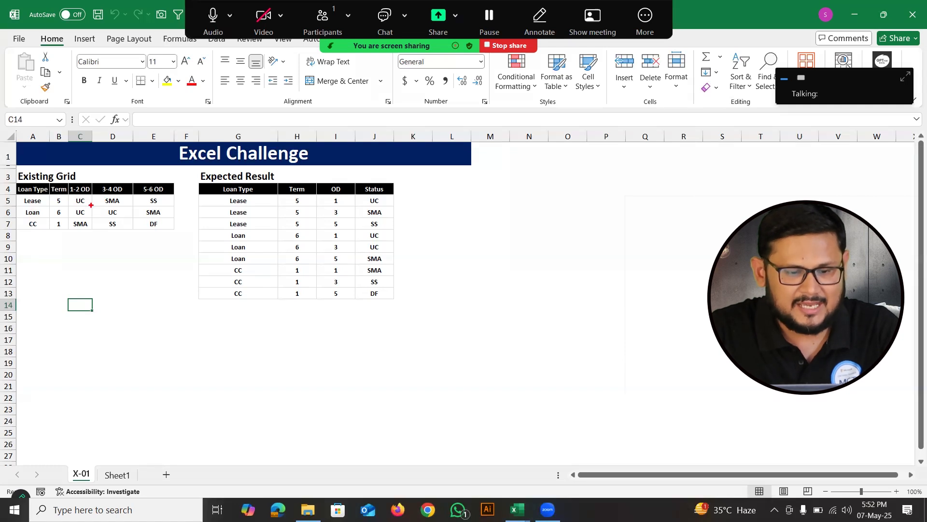
drag(74, 206, 94, 206)
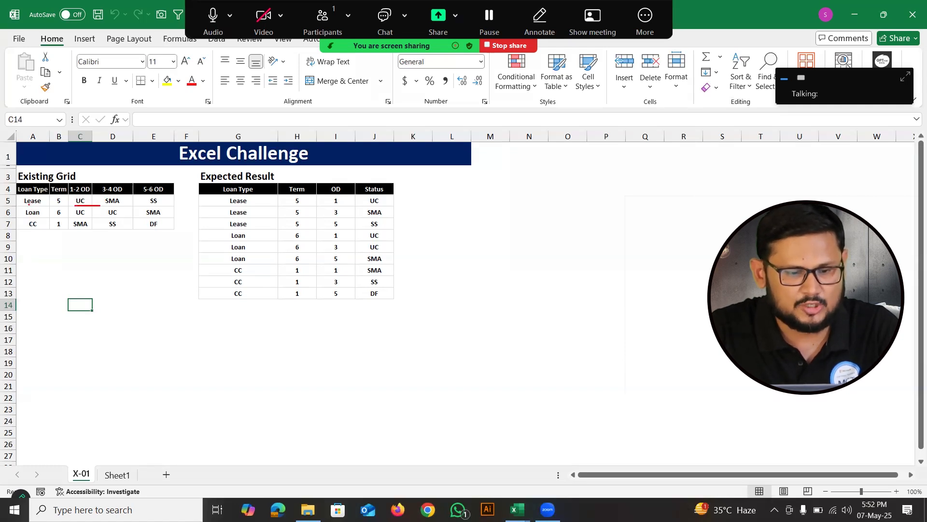
mouse_move(22, 205)
mouse_down()
mouse_move(87, 195)
mouse_move(88, 204)
mouse_move(84, 182)
mouse_move(68, 185)
mouse_move(83, 196)
mouse_move(90, 189)
mouse_up()
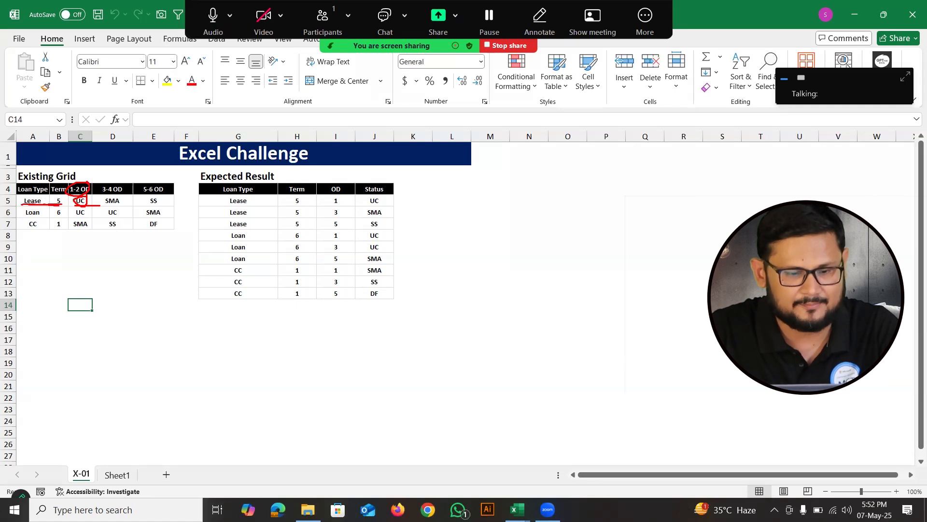
mouse_move(78, 207)
mouse_down()
mouse_move(95, 218)
mouse_move(119, 196)
mouse_up()
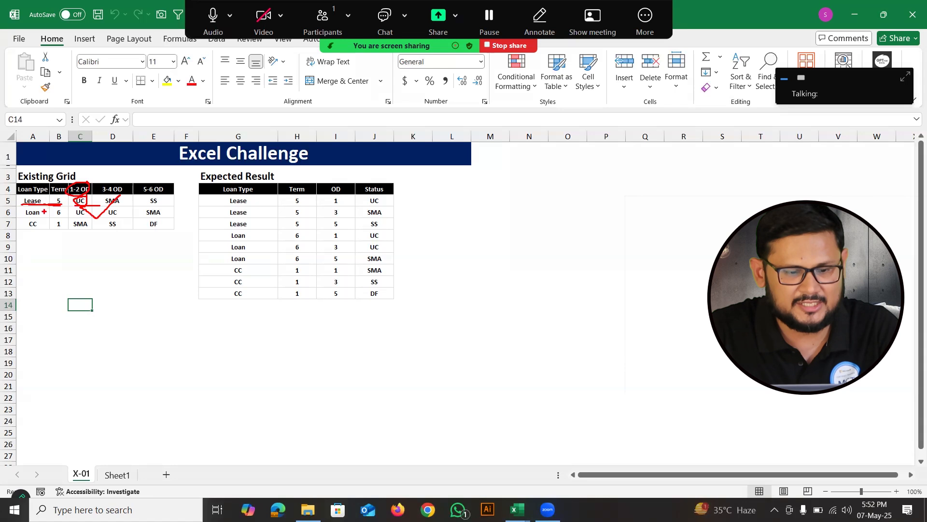
drag(25, 217, 68, 204)
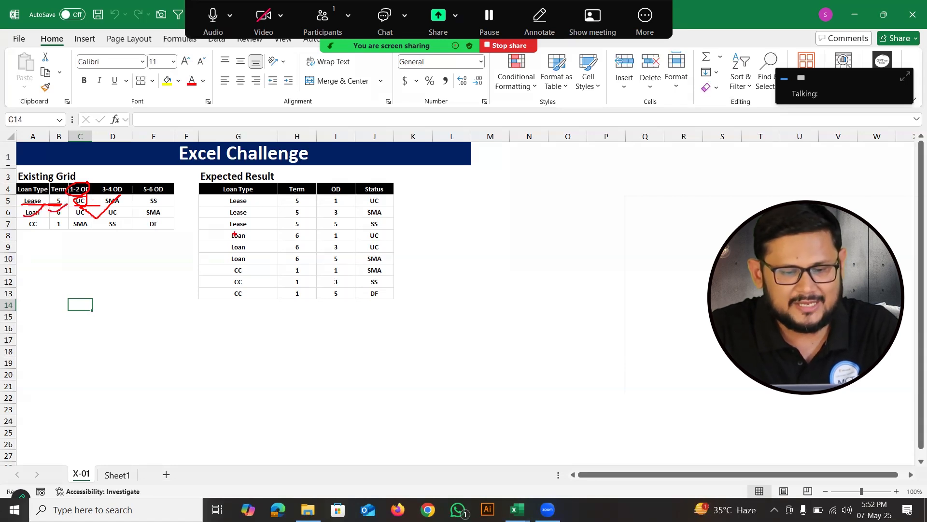
drag(237, 223, 322, 204)
drag(91, 191, 137, 194)
key(e)
Compare the grid's OD headers and Lease row statuses with the OD and Status columns of the Expected Result
drag(75, 204, 168, 204)
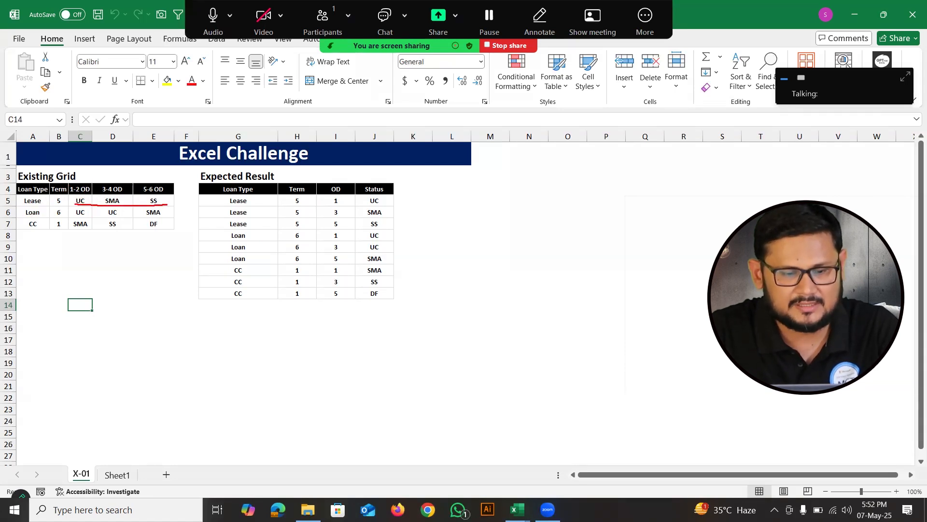
mouse_move(352, 200)
mouse_down()
mouse_move(375, 192)
mouse_move(381, 216)
mouse_up()
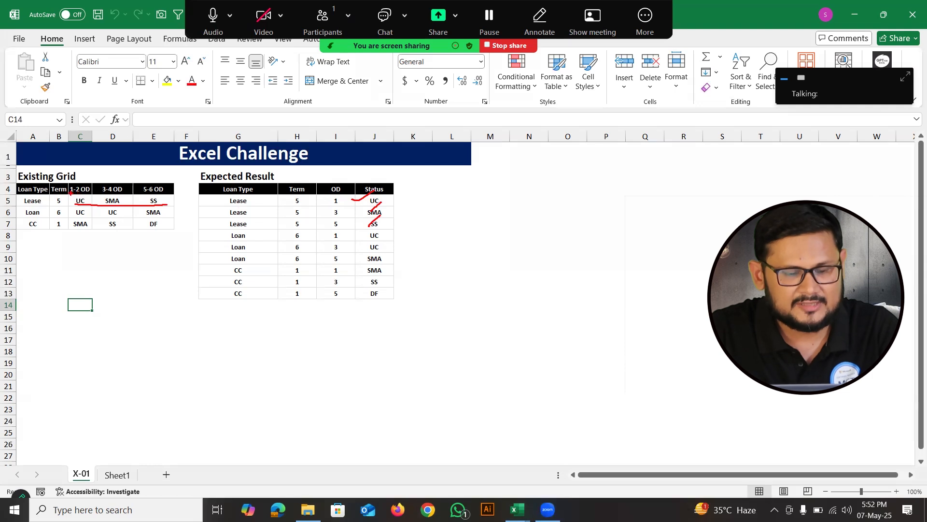
mouse_move(77, 192)
mouse_down()
mouse_move(95, 183)
mouse_move(70, 190)
mouse_up()
mouse_move(314, 198)
mouse_down()
mouse_move(333, 195)
mouse_move(335, 206)
mouse_up()
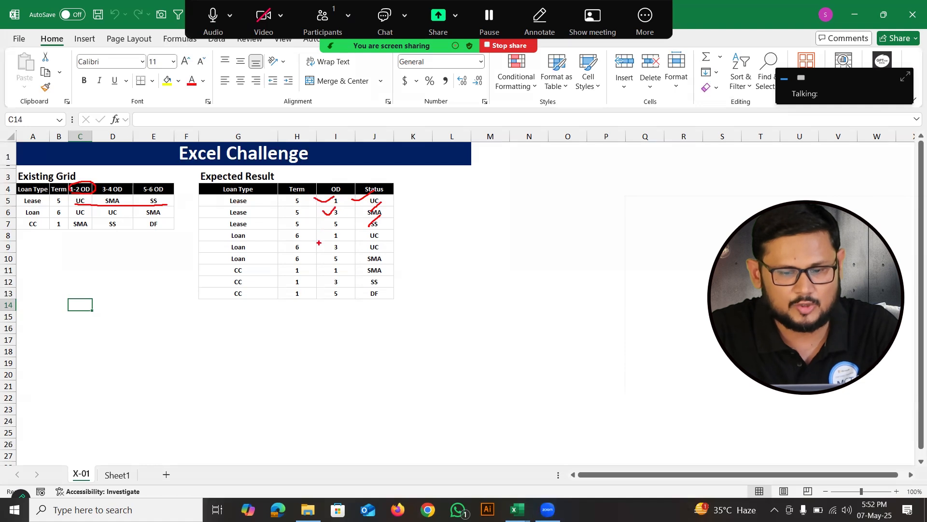
drag(323, 223, 335, 214)
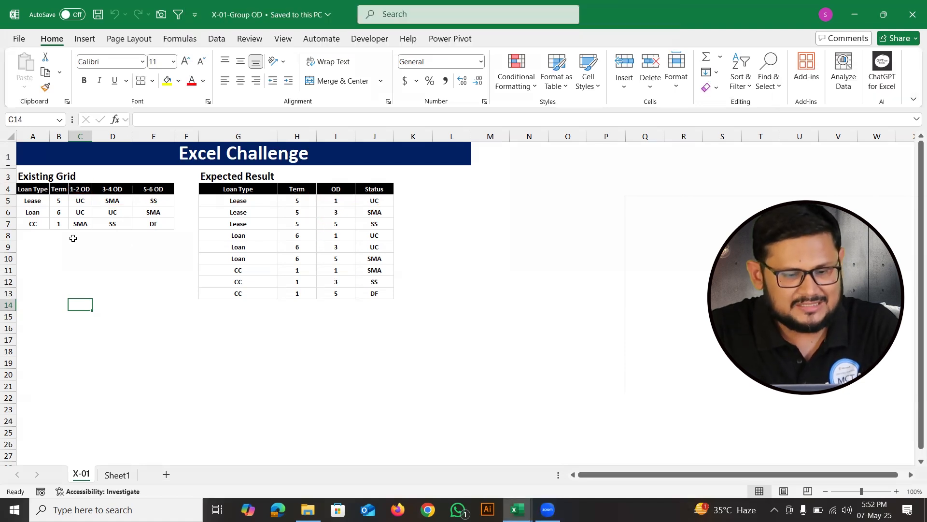
drag(69, 195, 89, 195)
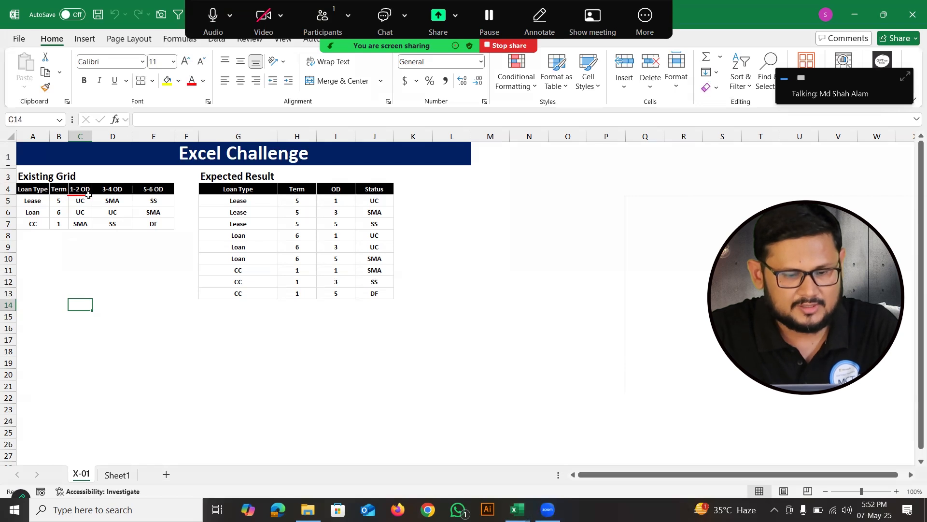
key(Escape)
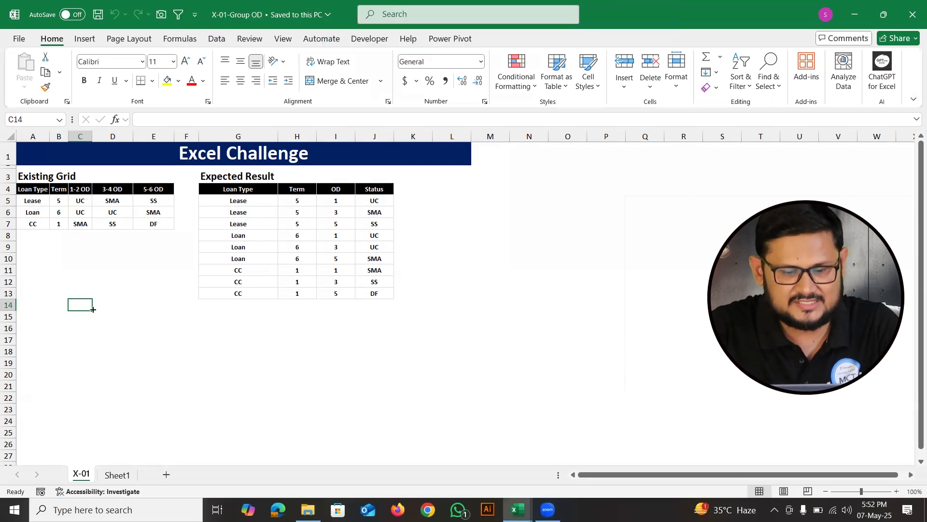
Enter the formula =TEXTBEFORE(C4:E4,"-") in G15 to extract the starting number of each OD header
click(235, 317)
text(=textb)
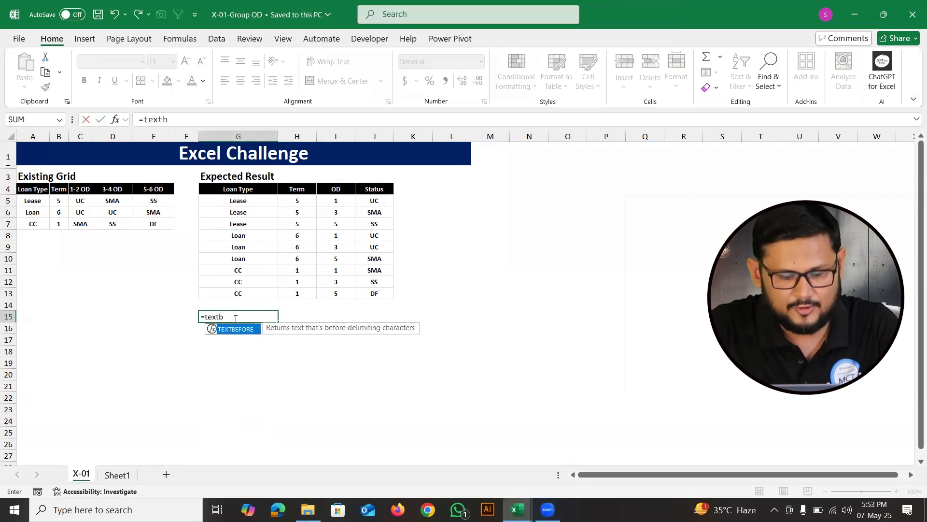
key(Tab)
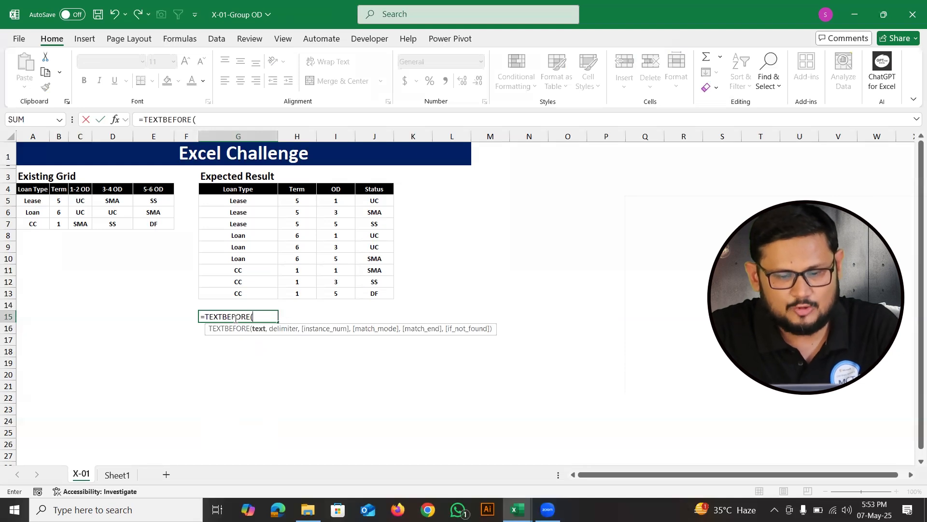
click(78, 190)
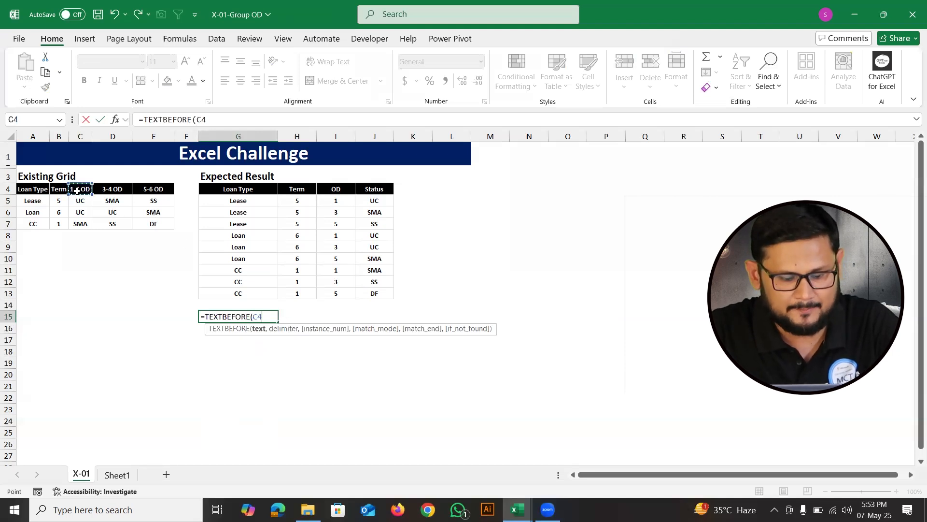
shift+click(151, 189)
text(,"-"))
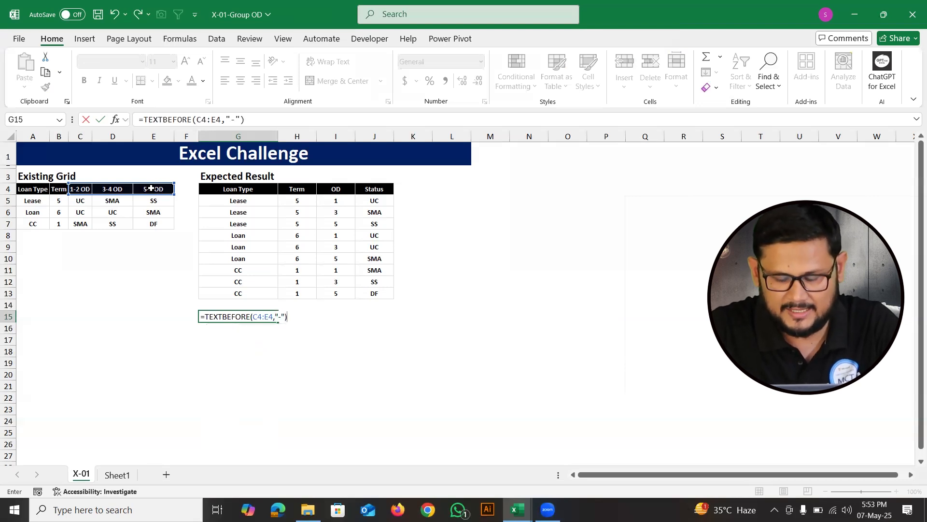
key(Return)
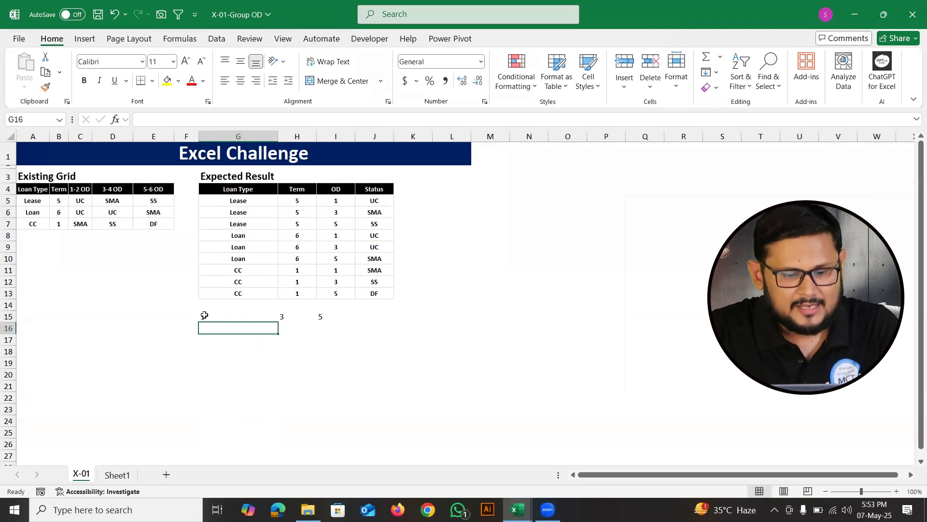
Prefix the G15 formula with A5:A7& so each loan type is joined to each OD number
double_click(204, 316)
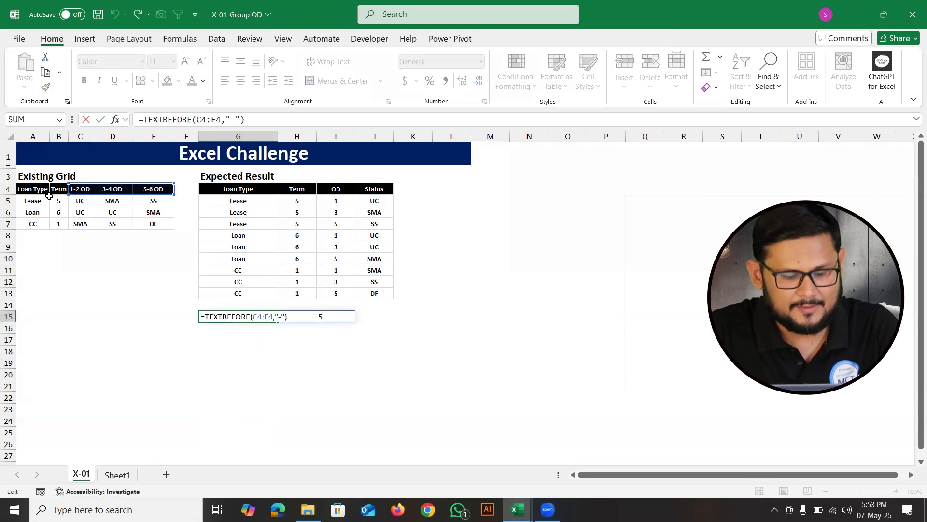
drag(23, 204, 46, 193)
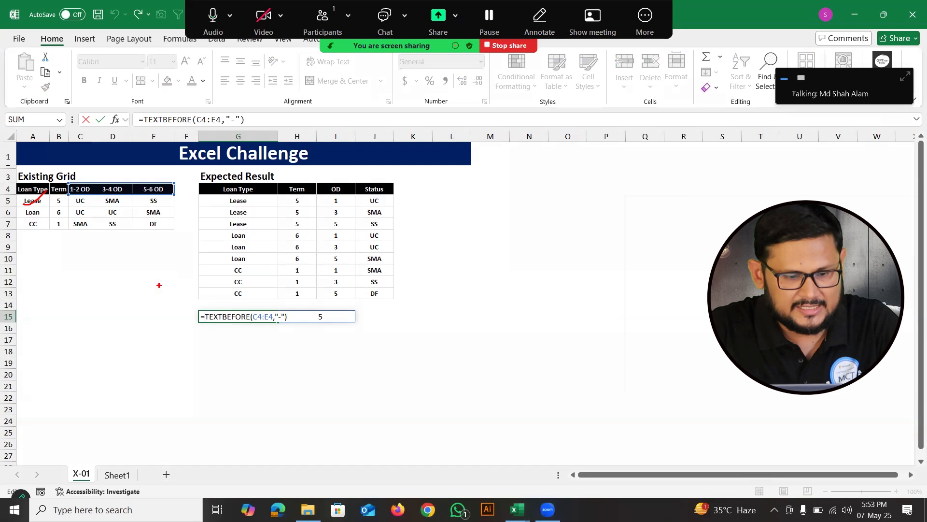
key(Escape)
drag(30, 200, 37, 223)
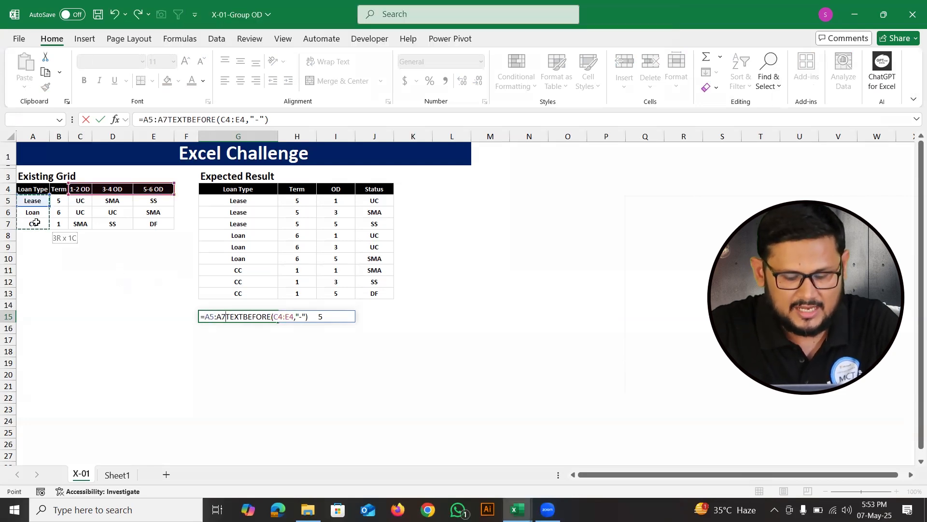
text(&)
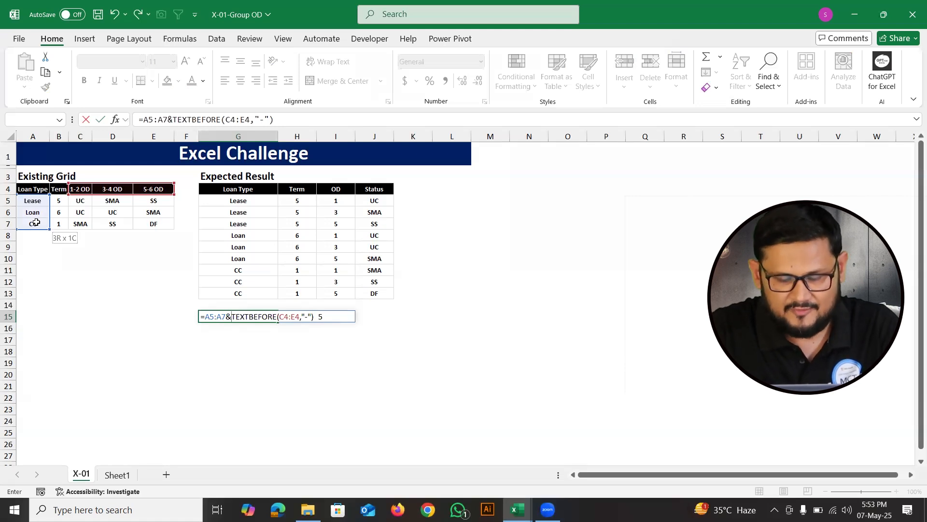
key(Return)
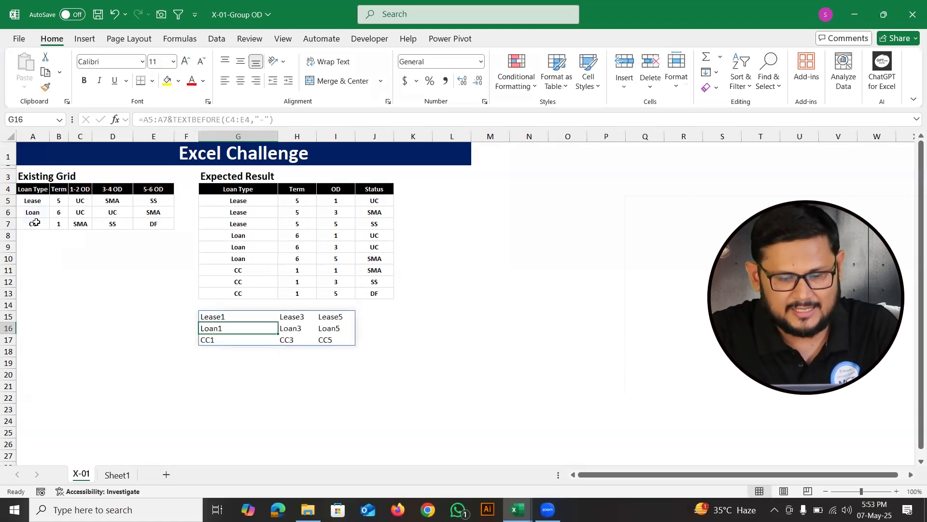
Add a "|" separator between the loan types and the TEXTBEFORE part of the G15 formula
double_click(239, 313)
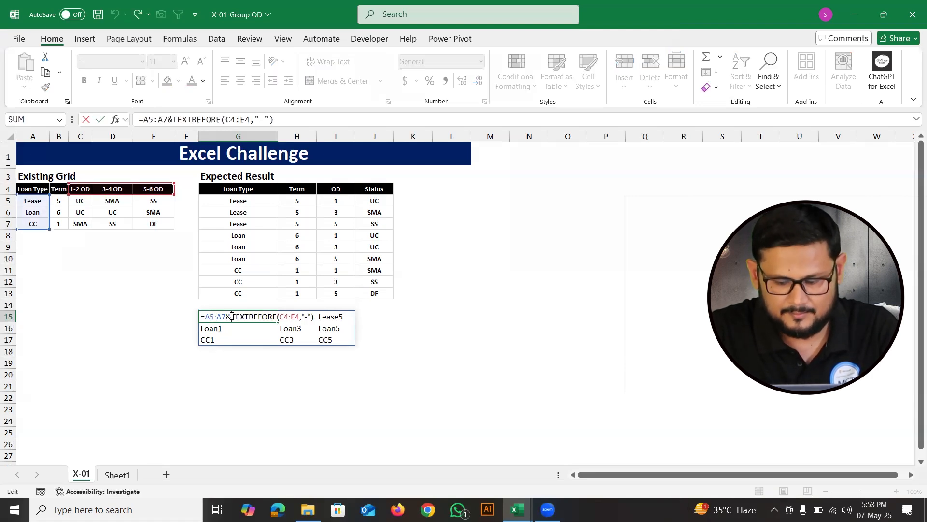
text(")
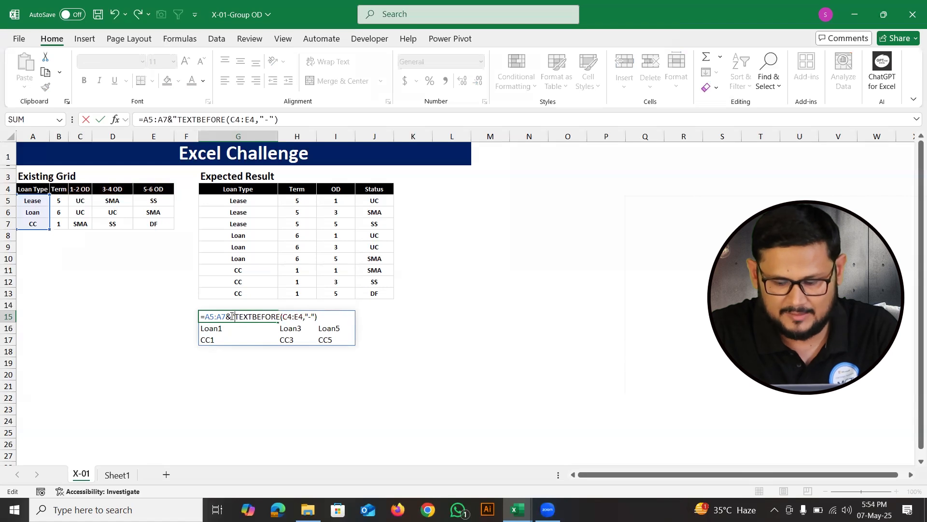
text(|")
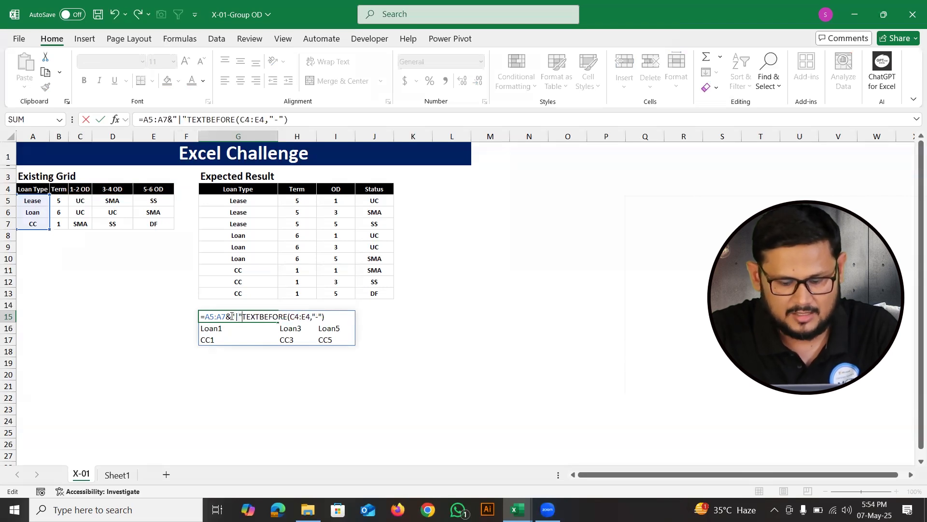
text(&)
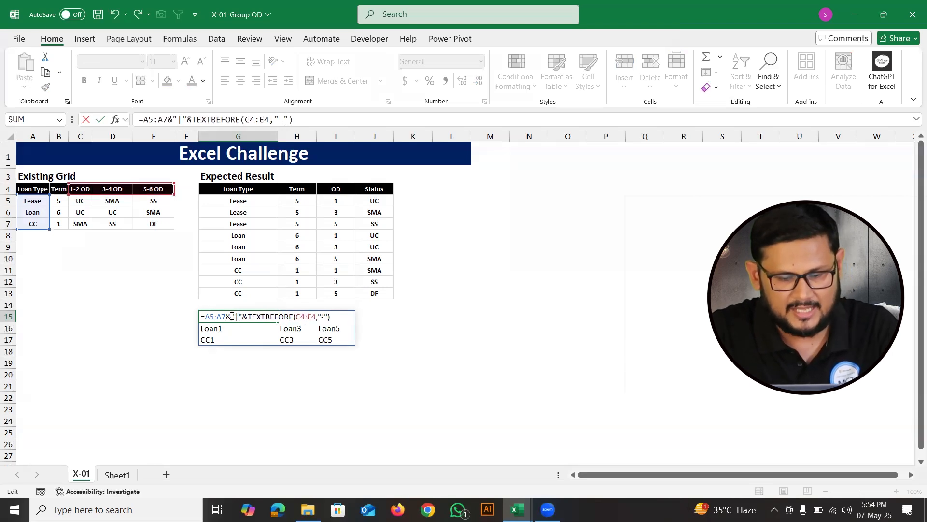
key(Return)
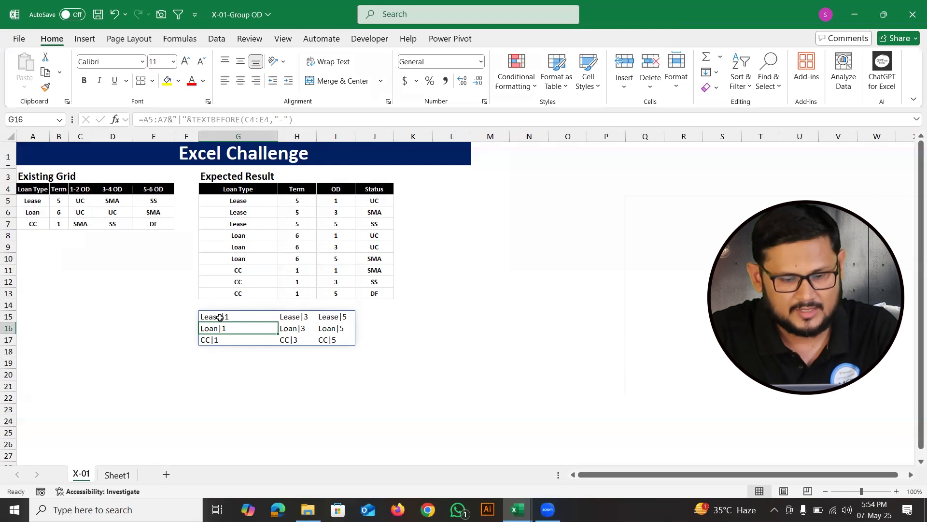
Insert B5:B7&"|"& before TEXTBEFORE in the G15 formula so each term sits between the loan type and OD number
double_click(218, 316)
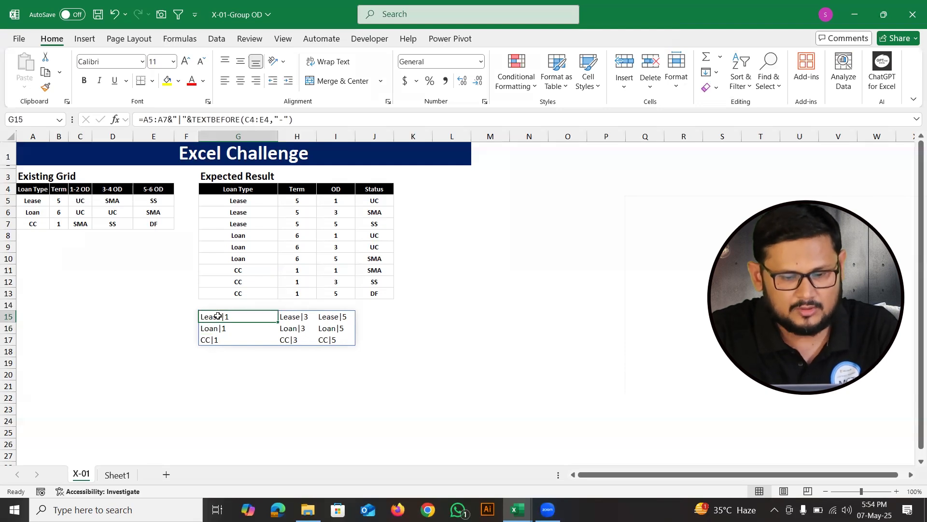
click(247, 316)
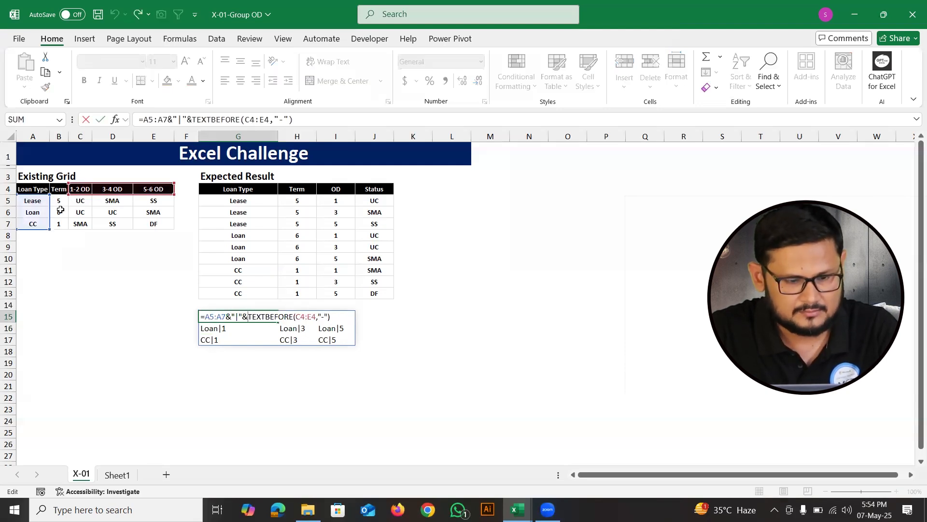
drag(58, 200, 61, 228)
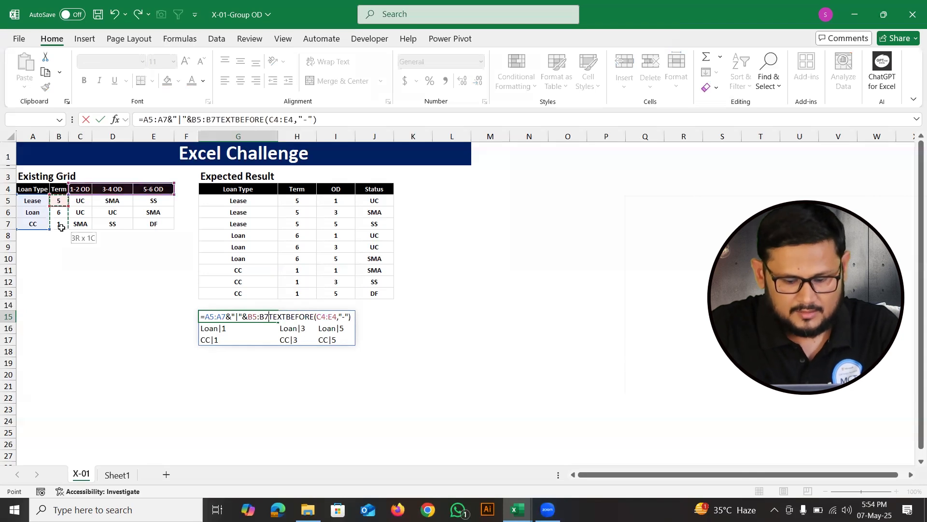
text(&)
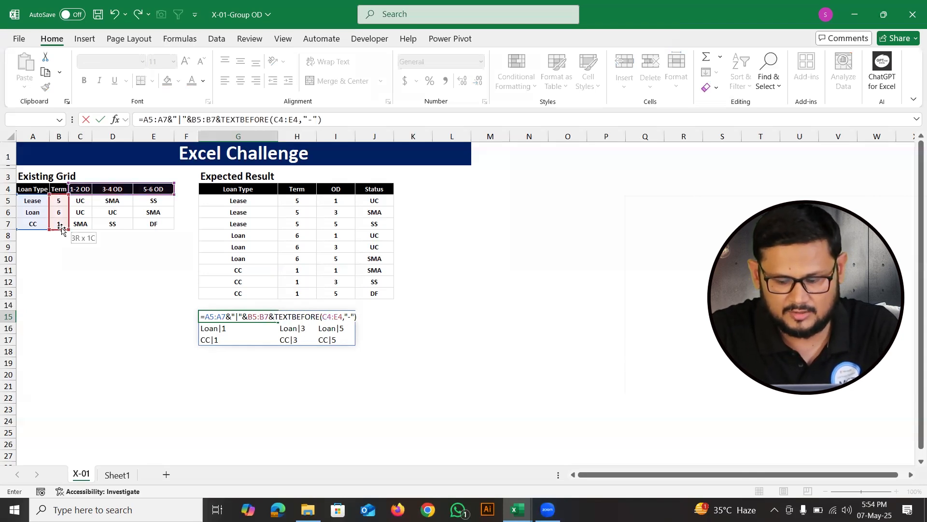
text(")
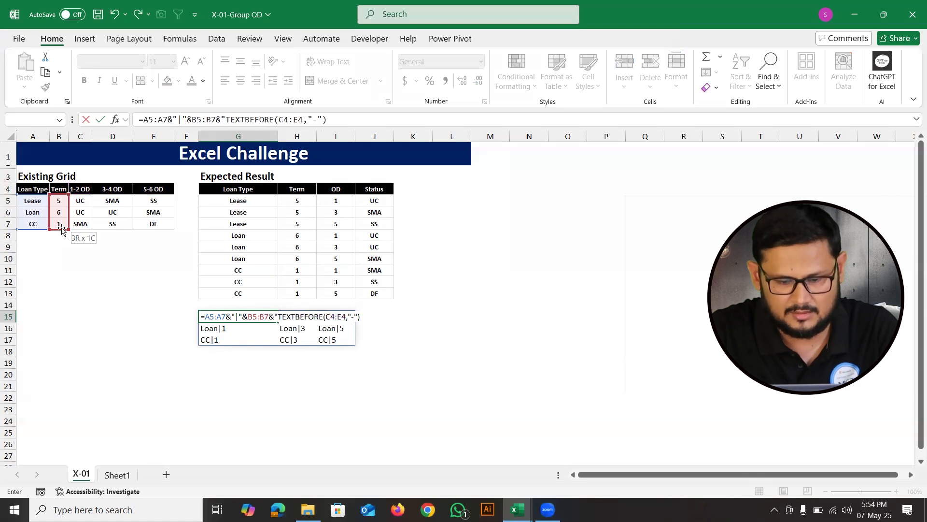
text(|)
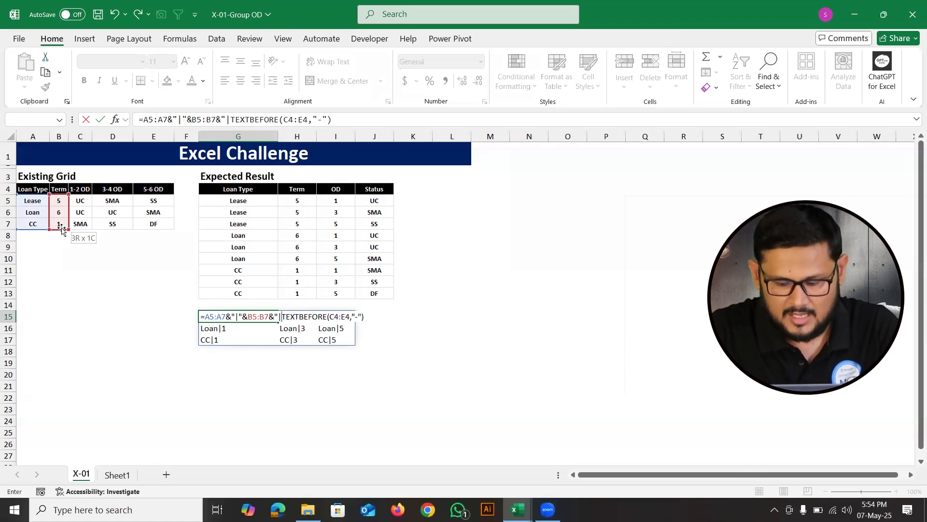
text(")
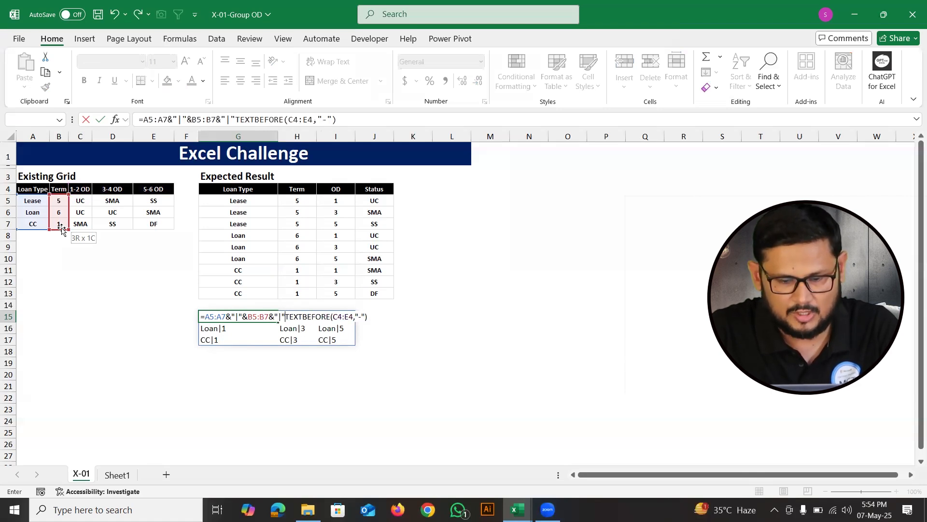
text(&)
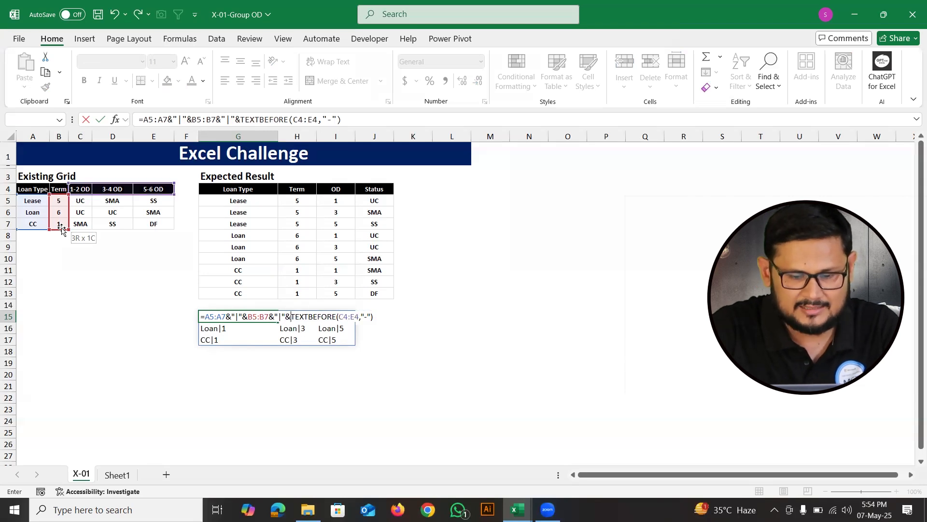
key(Return)
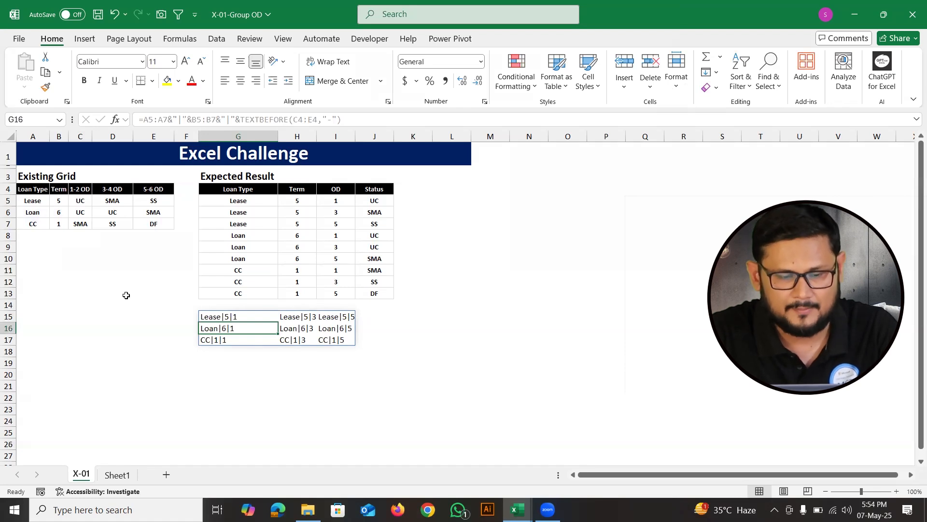
Append &"|"&C5:E7 to the G15 formula so each combination also carries its status
double_click(227, 317)
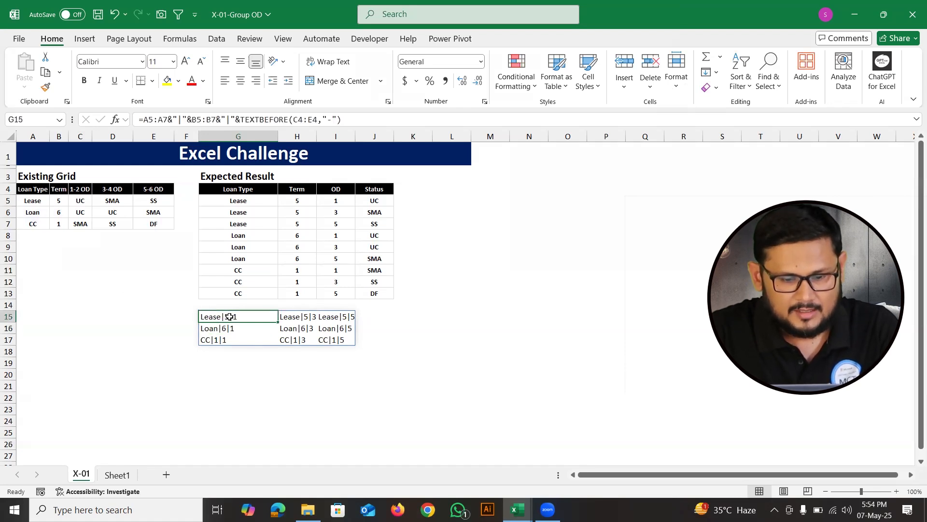
text(&)
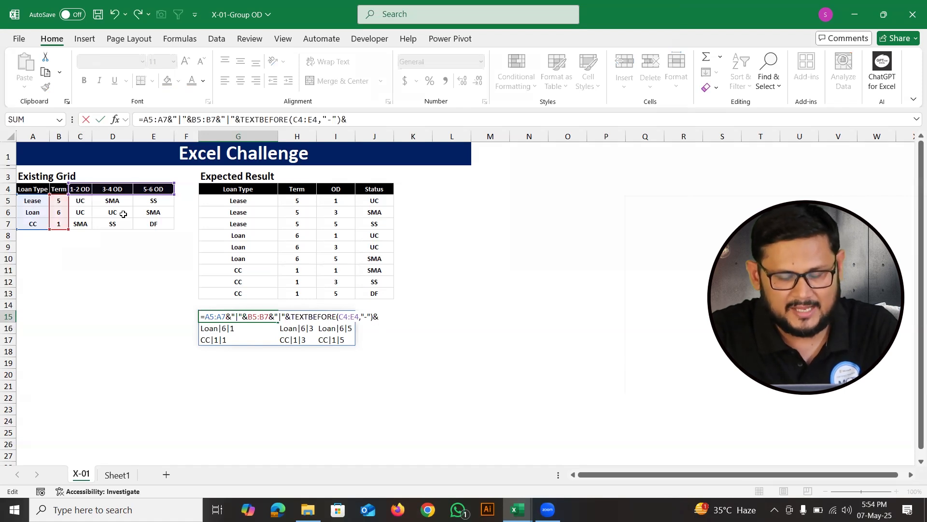
click(85, 199)
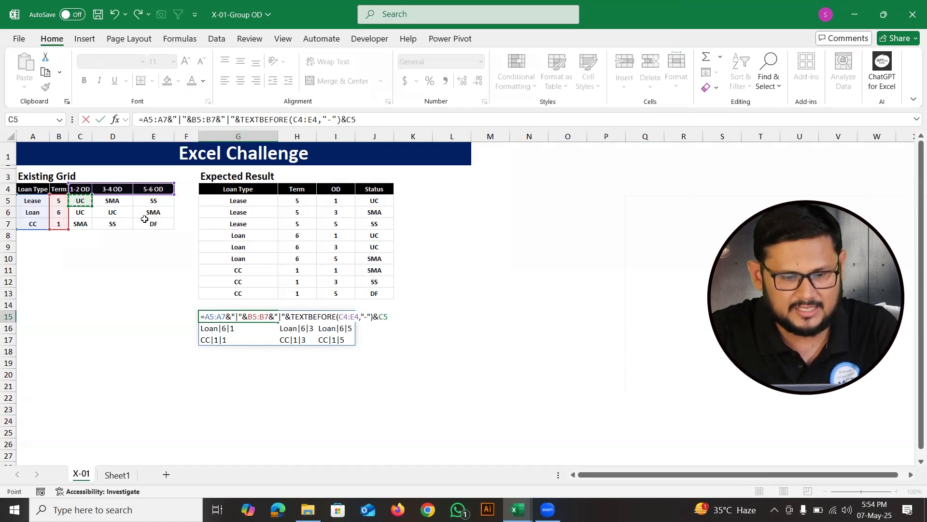
shift+click(159, 224)
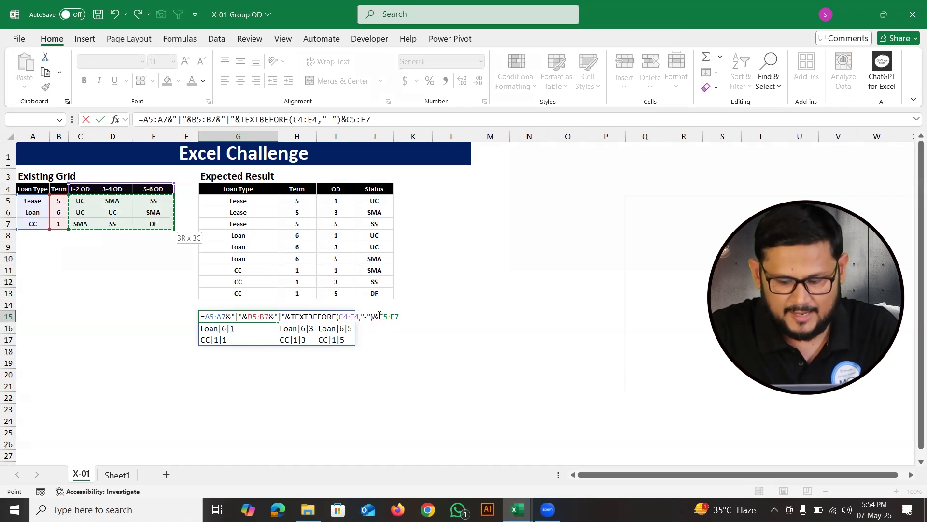
click(379, 315)
text("|")
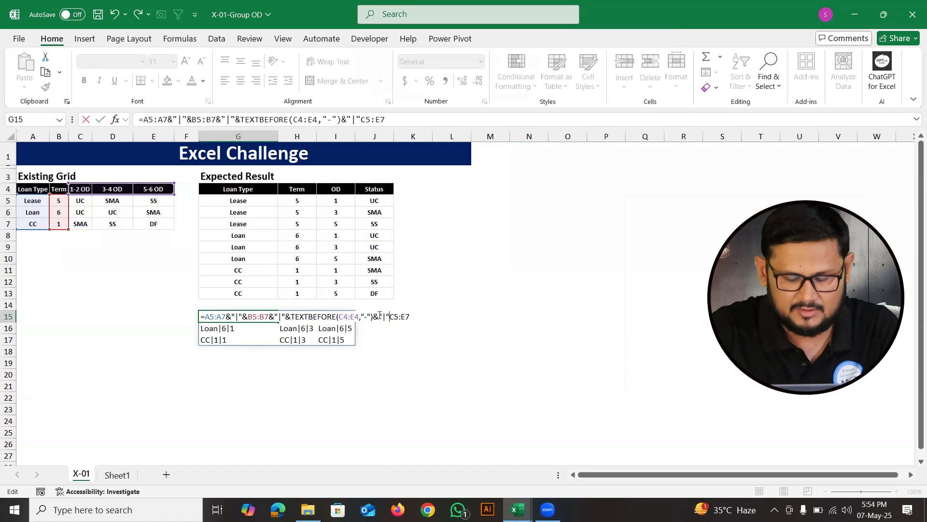
text(&)
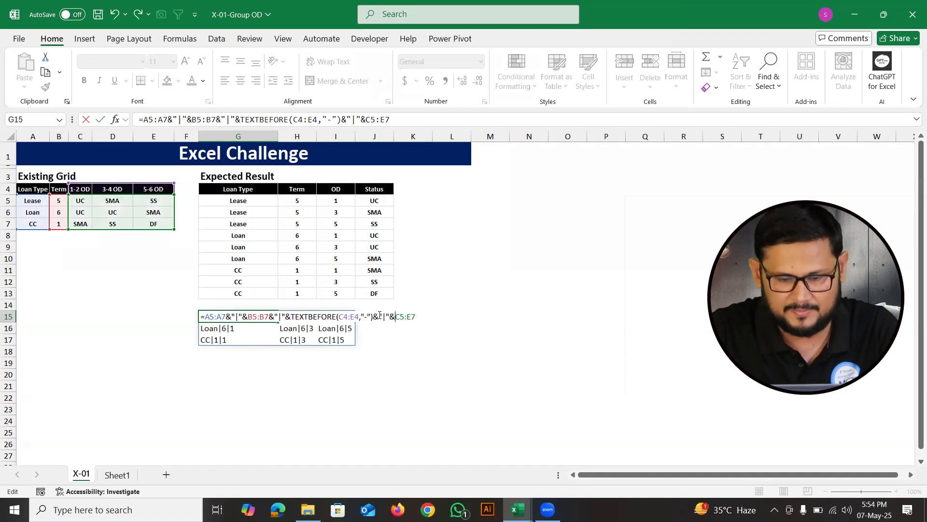
key(Return)
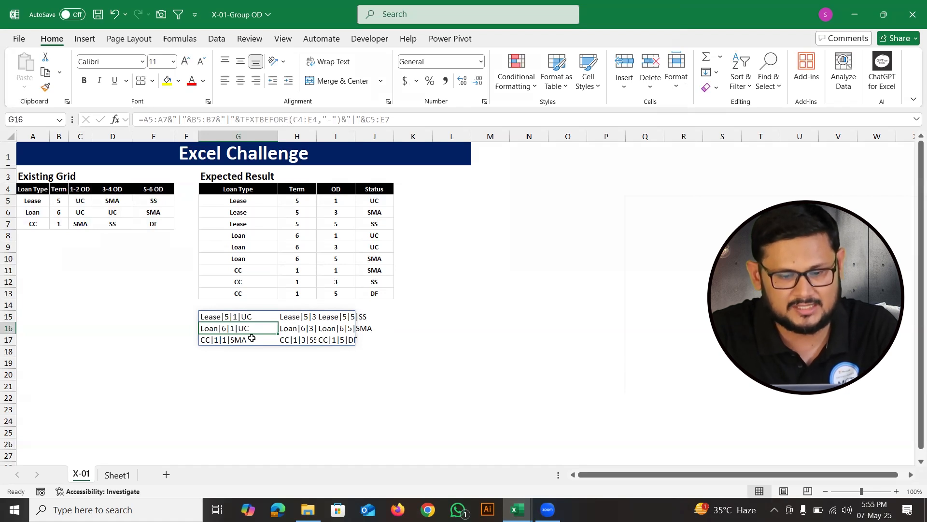
Wrap the whole G15 formula in TOCOL to stack the joined strings in one column
double_click(208, 316)
double_click(208, 316)
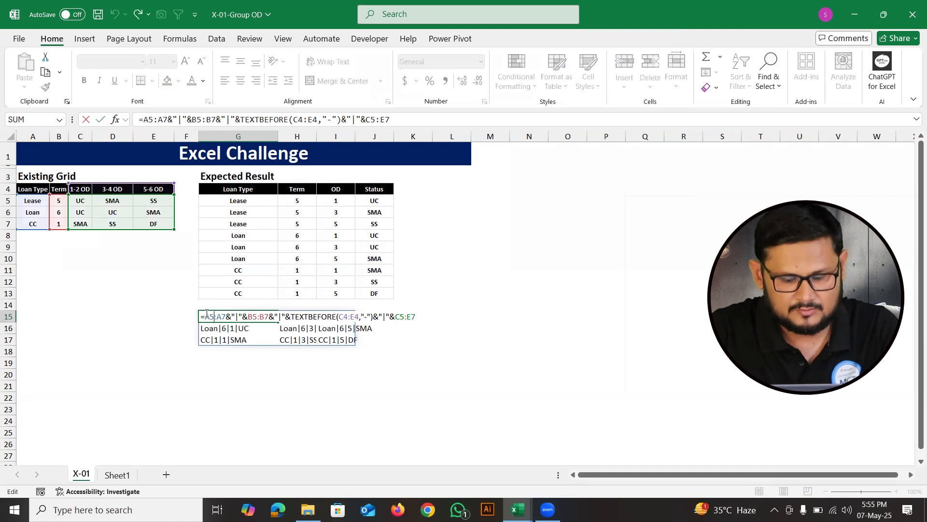
text(to)
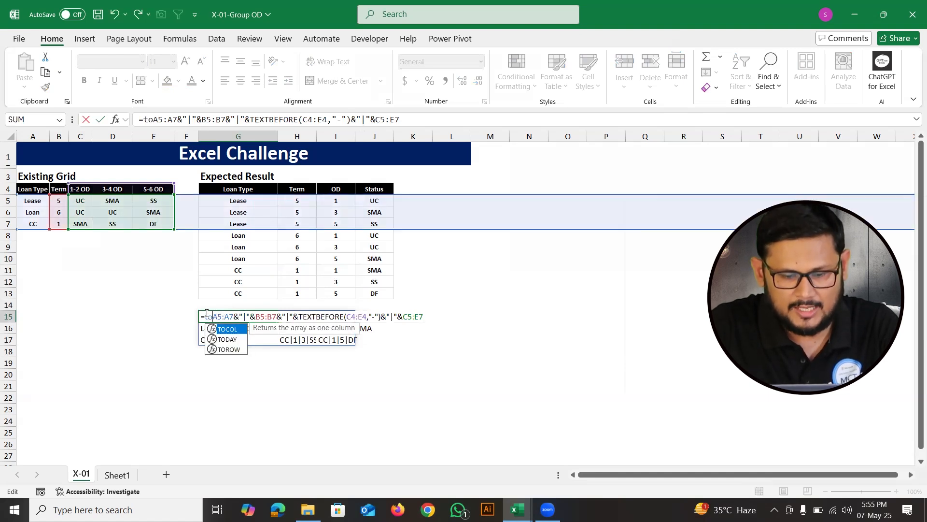
key(Tab)
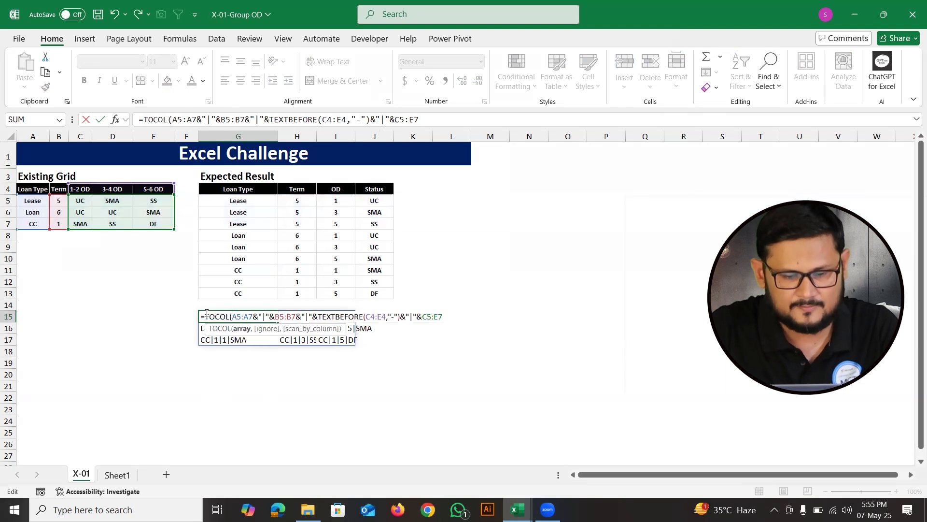
text())
key(Return)
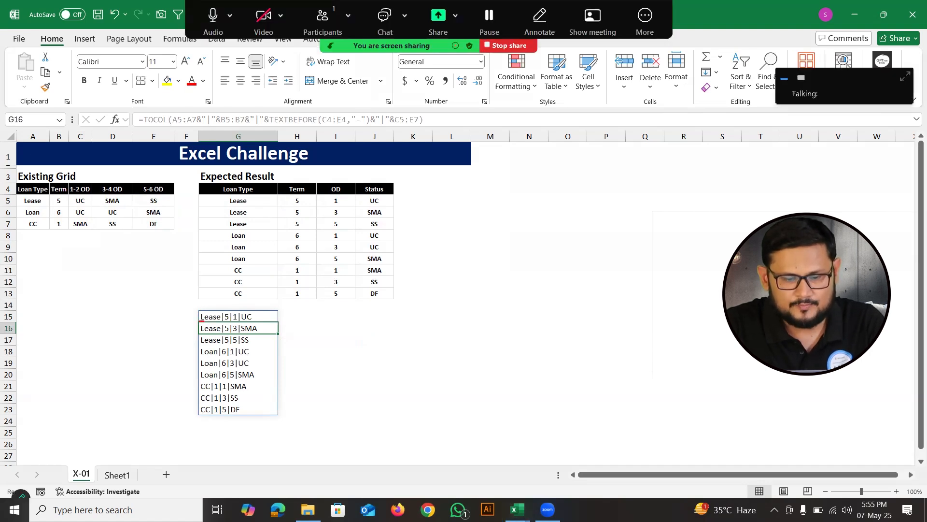
Wrap the TOCOL formula in G15 in TEXTSPLIT with "|" as the column delimiter
drag(213, 320, 340, 299)
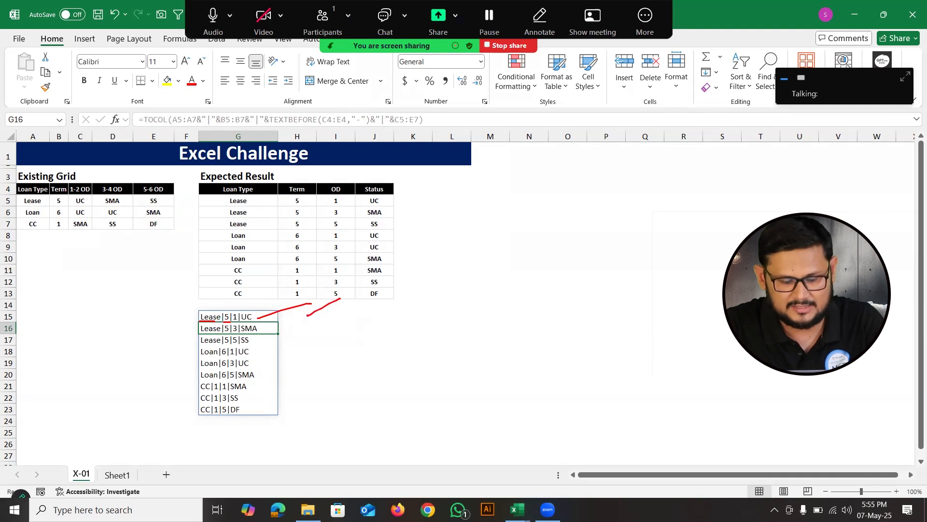
click(246, 315)
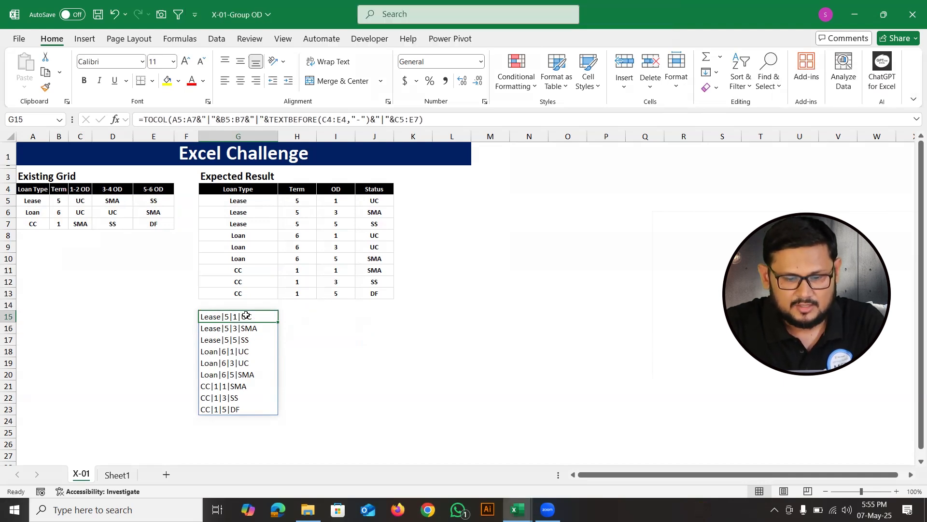
double_click(246, 315)
click(205, 316)
text(texts)
key(Tab)
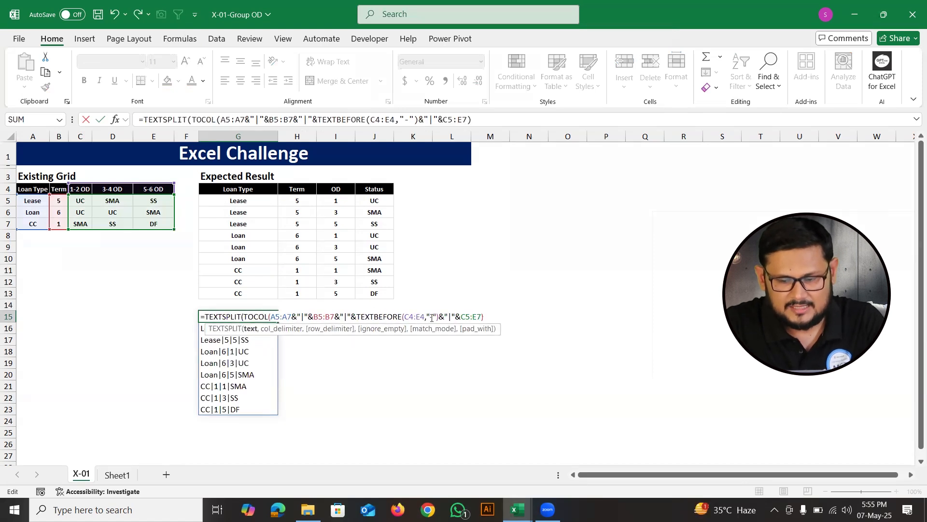
click(487, 315)
text(,)
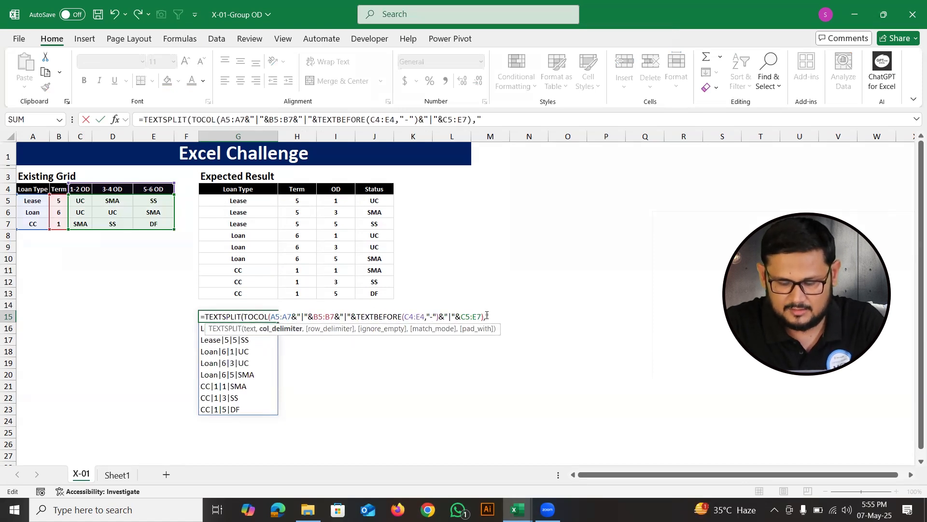
text("|"))
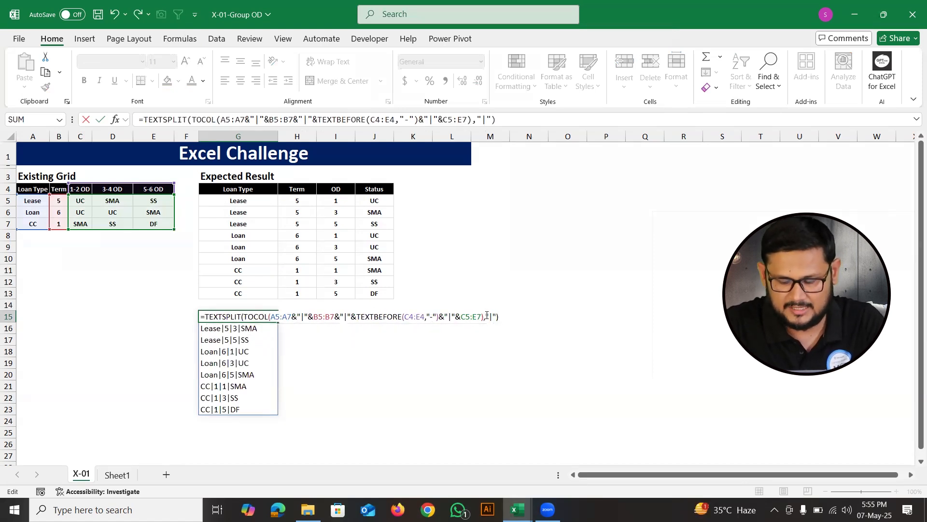
key(Return)
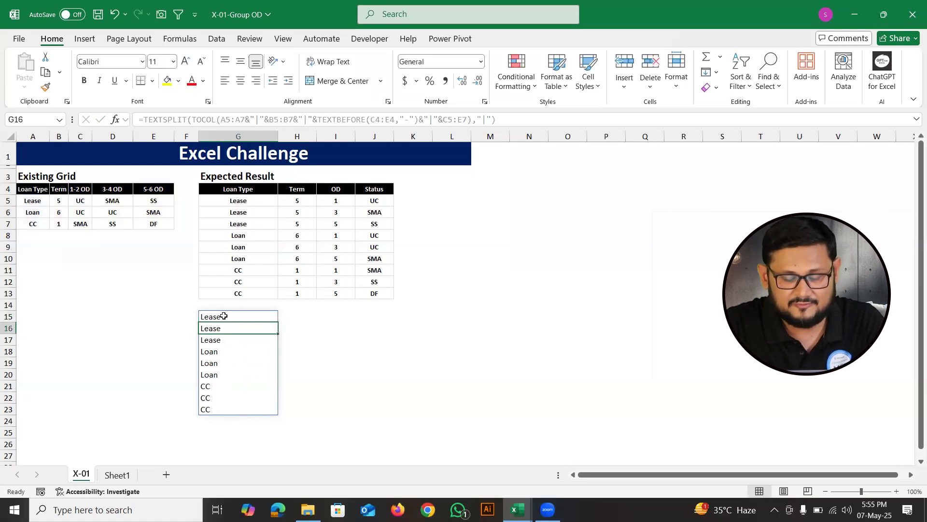
Wrap the TOCOL part of the G15 formula in TEXTJOIN with "/" as delimiter and the ignore-empty argument left blank
click(224, 315)
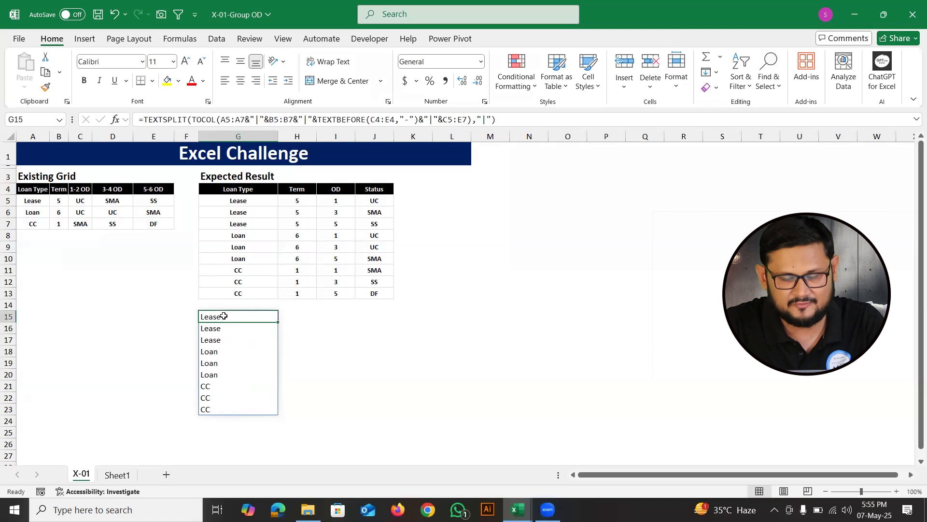
double_click(236, 316)
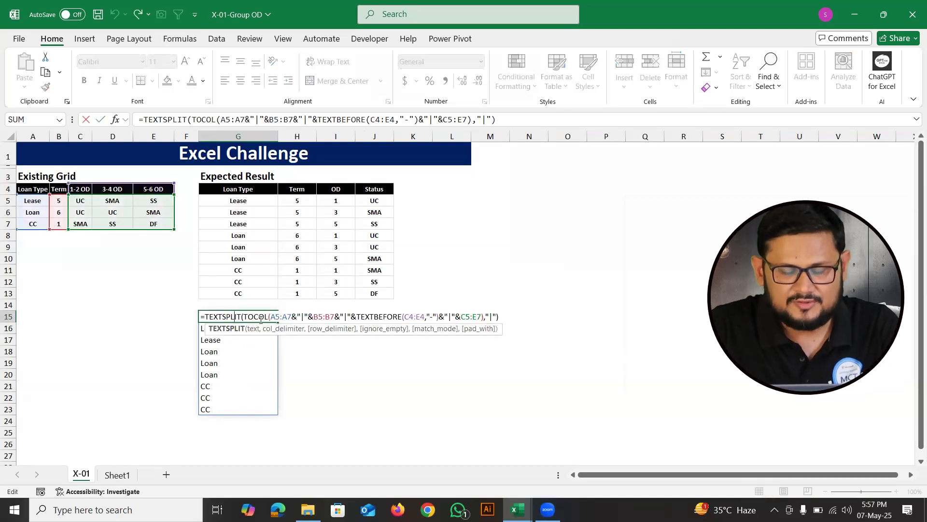
click(245, 315)
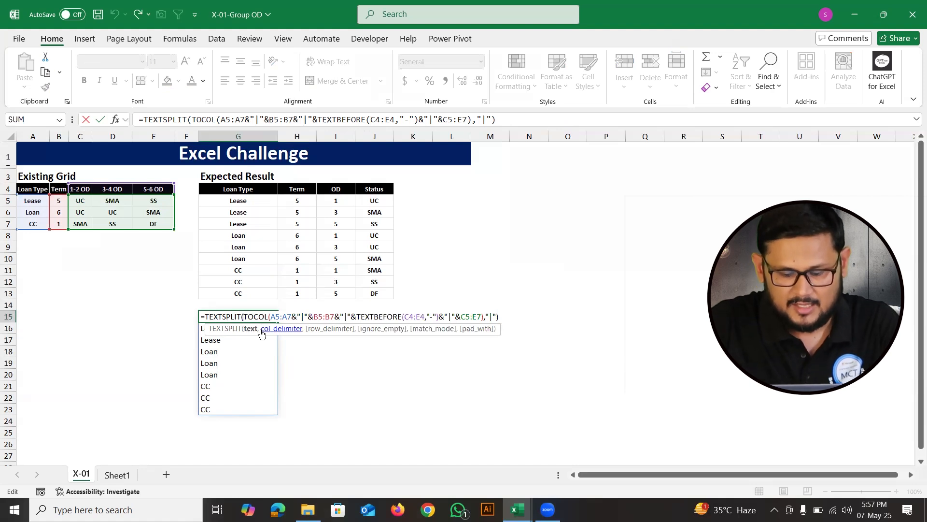
text(TEXTJOIN()
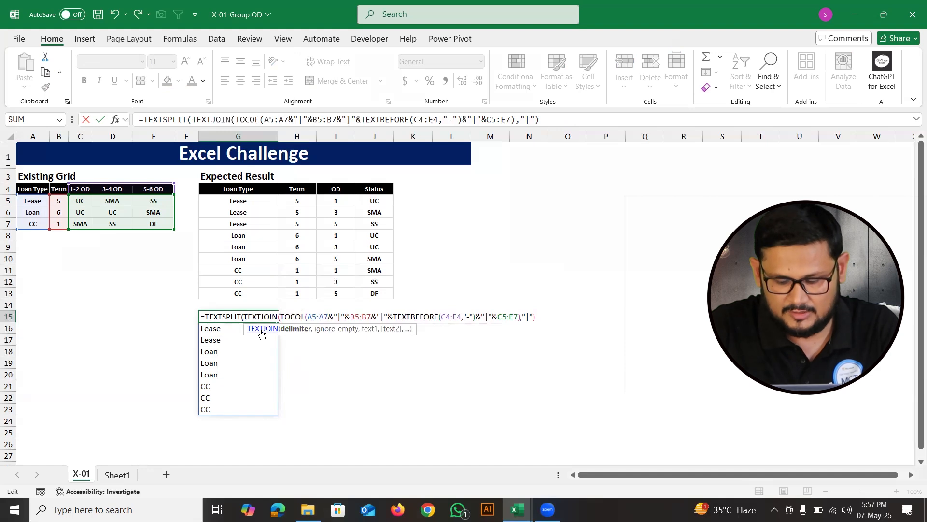
text("/")
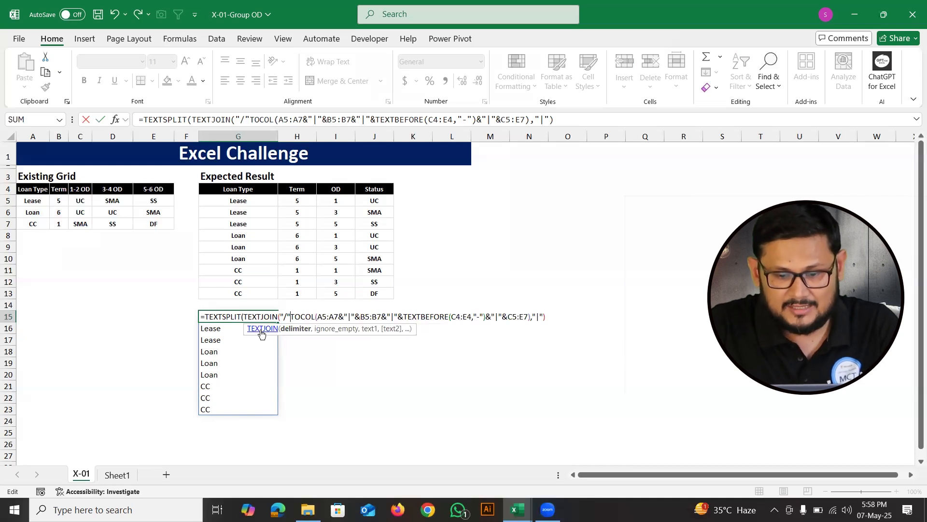
text(,)
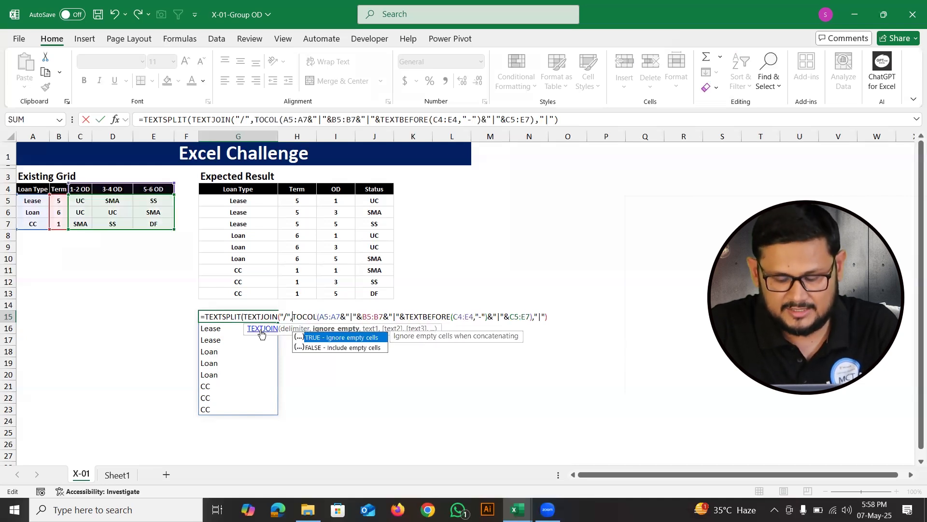
text(,)
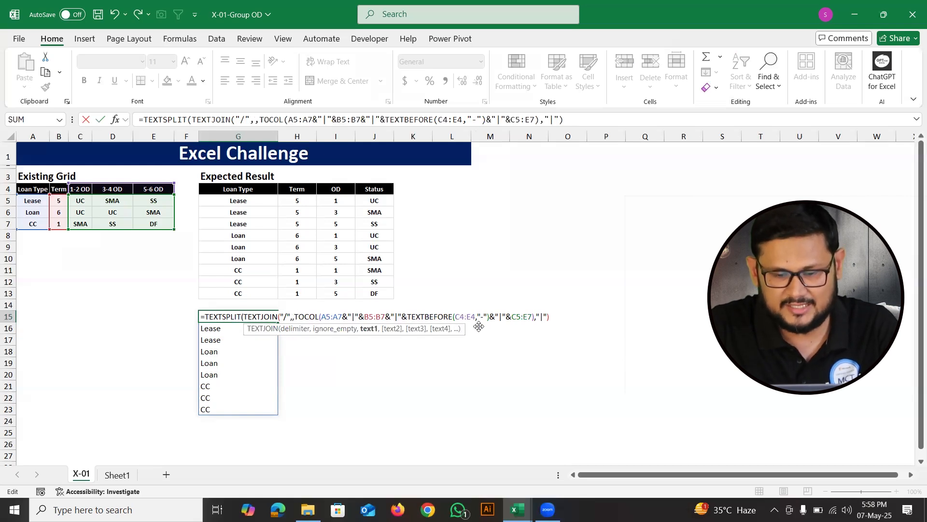
click(548, 317)
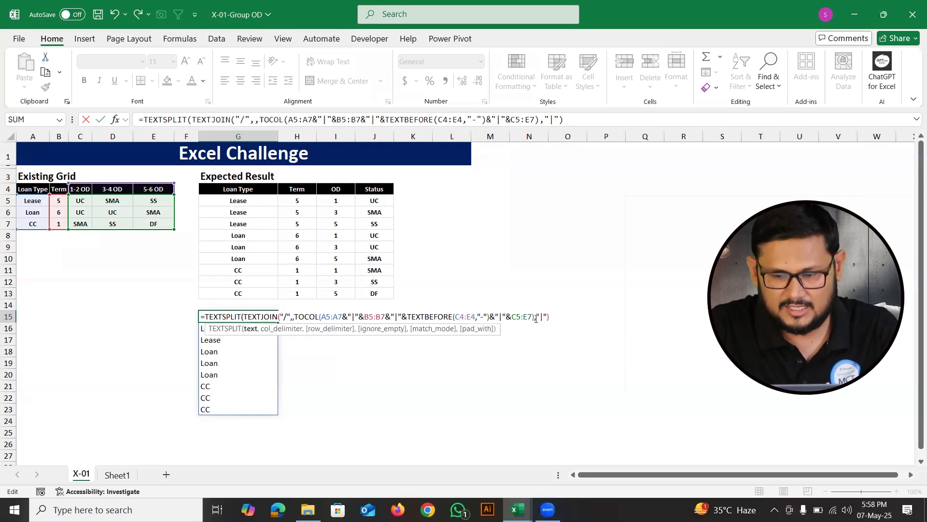
click(534, 316)
text())
Add "/" as the row delimiter of TEXTSPLIT in the G15 formula and commit it
click(548, 314)
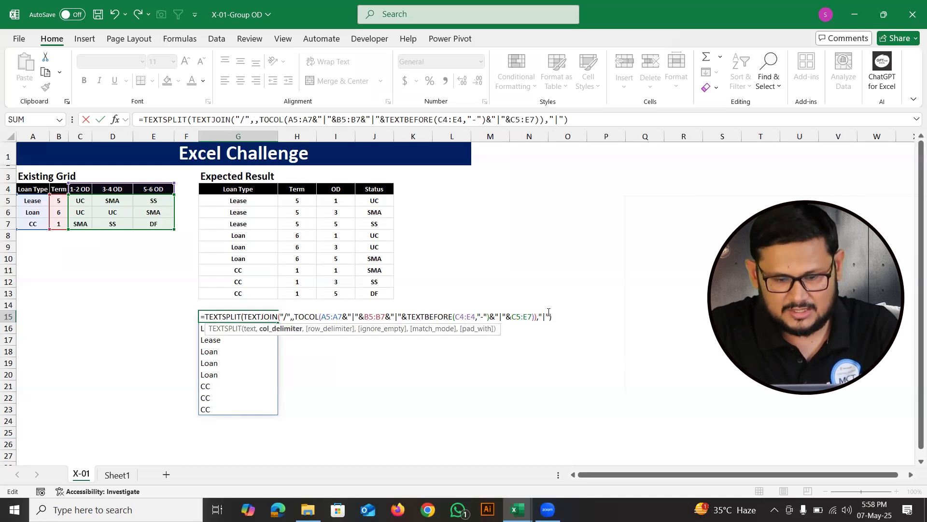
text(,)
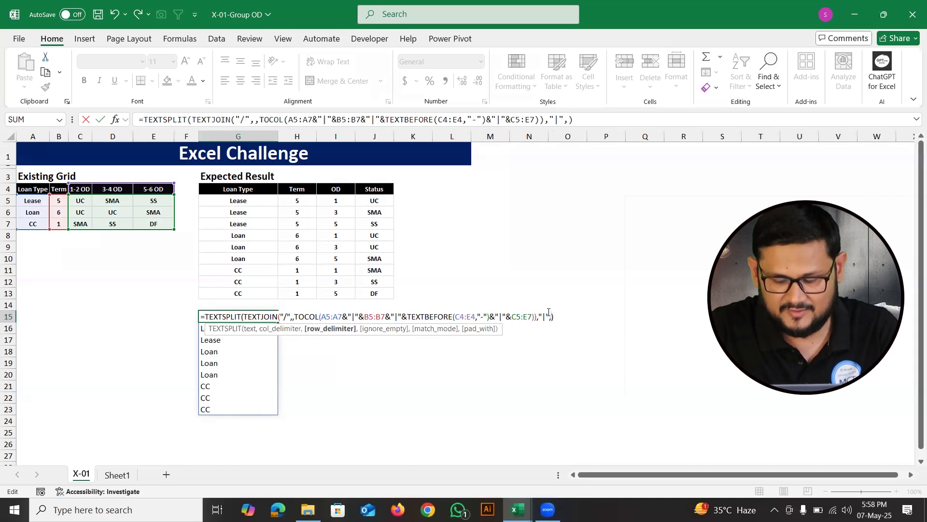
text("/")
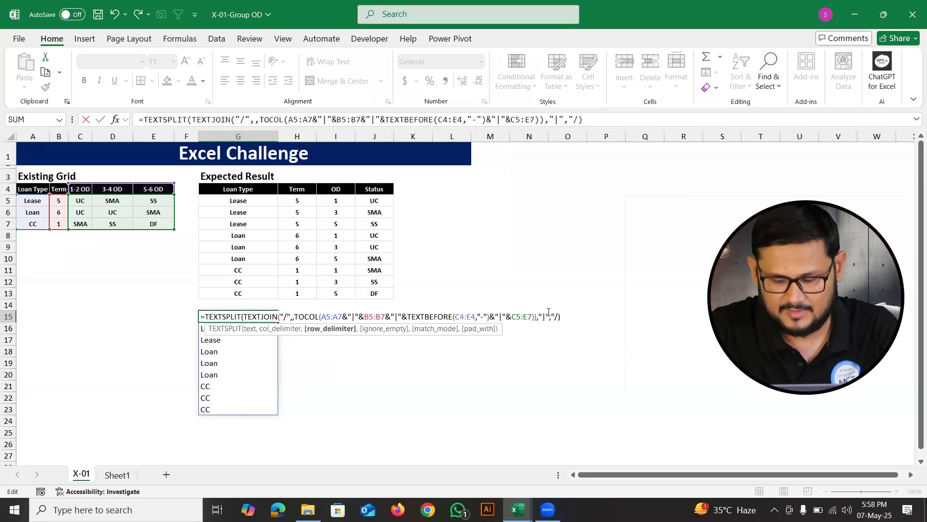
text(")
key(Return)
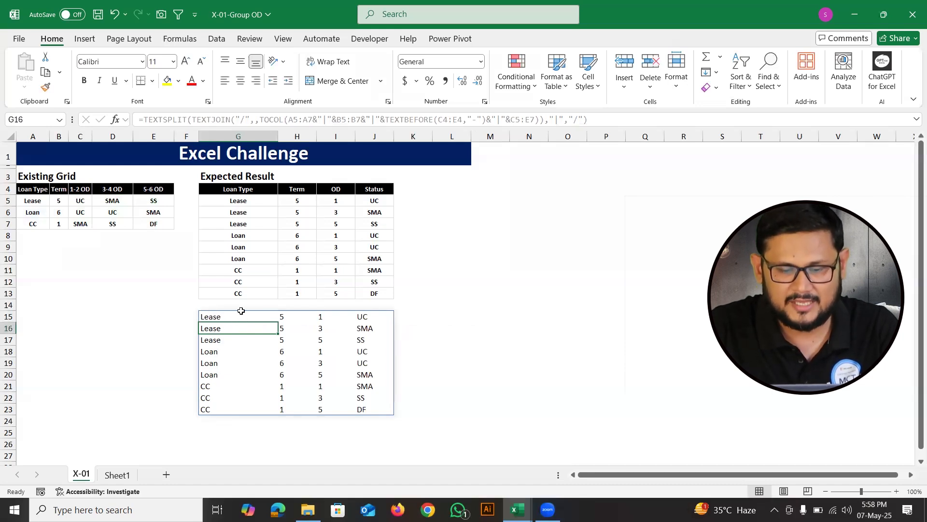
Enclose the TEXTSPLIT formula in G15 in a VSTACK function
double_click(217, 316)
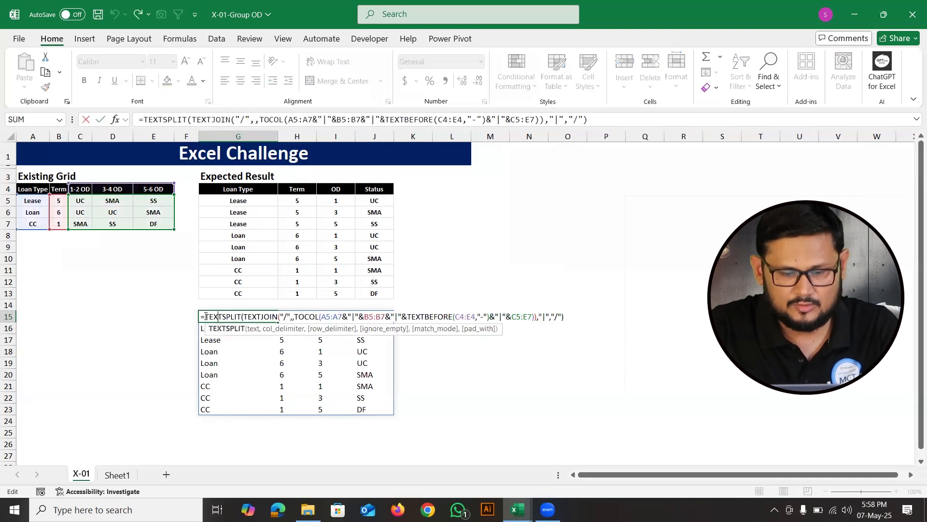
click(206, 316)
text(VSTACK()
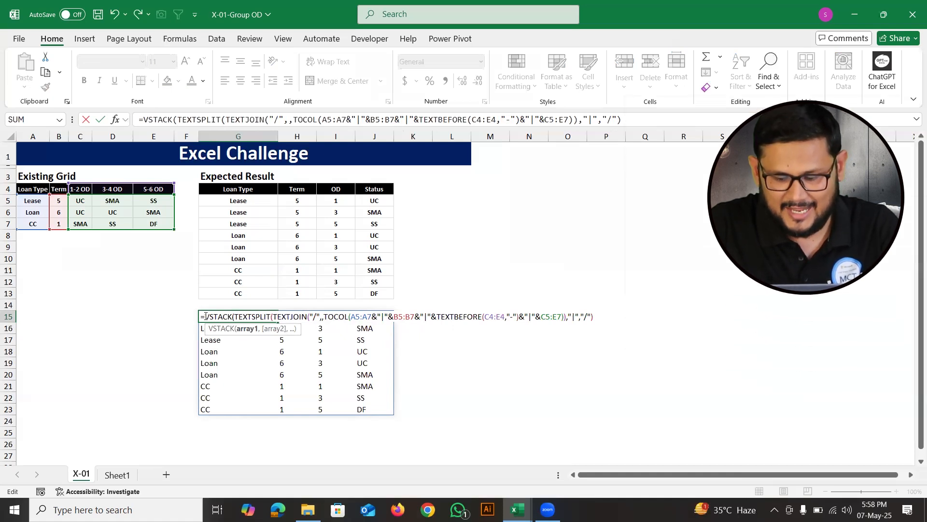
Insert the header array {"Loan Type","Term","OD","Status"} as VSTACK's first argument in G15 and commit the formula, accepting the suggested correction
text({)
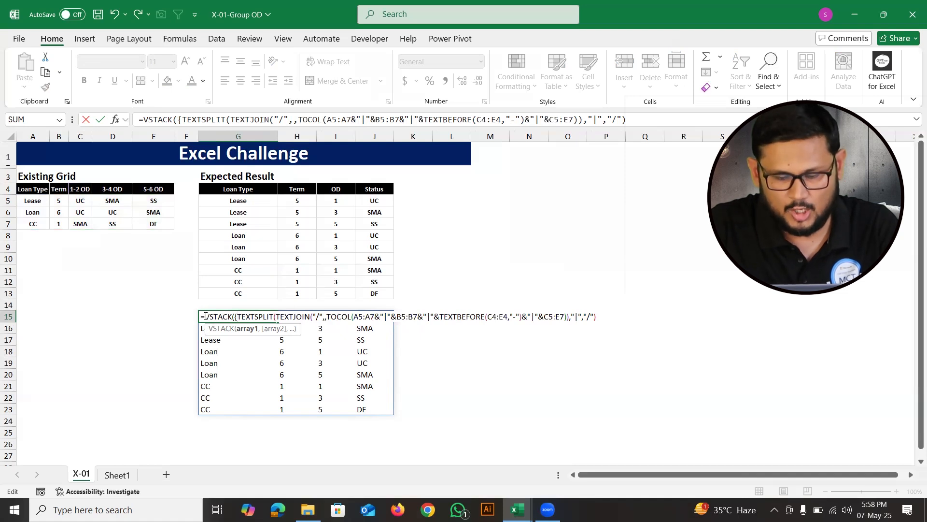
text(")
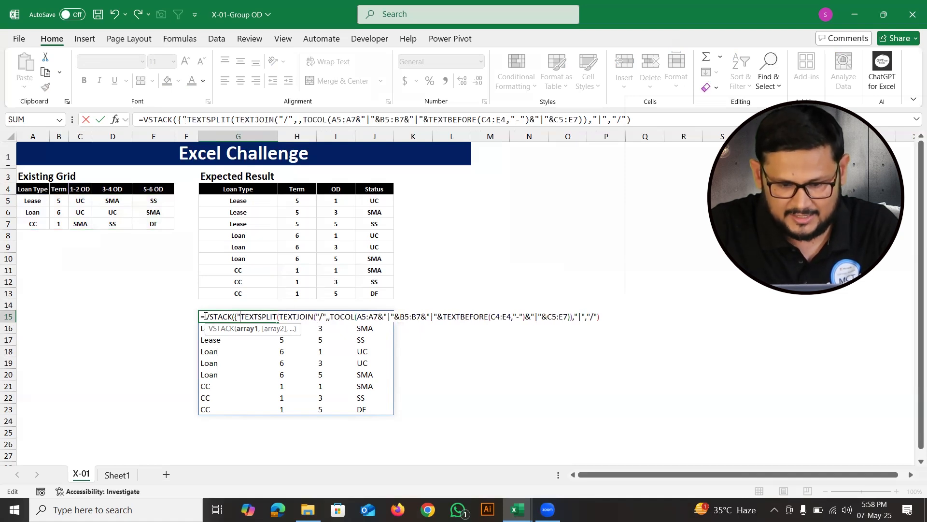
text(Loan Type)
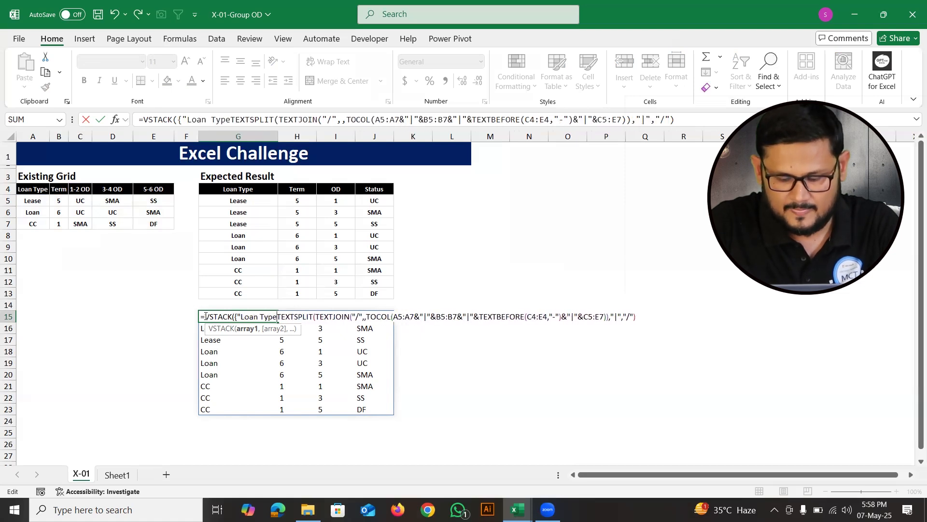
text(",Ter)
key(BackSpace)
key(BackSpace)
key(BackSpace)
text("Term",")
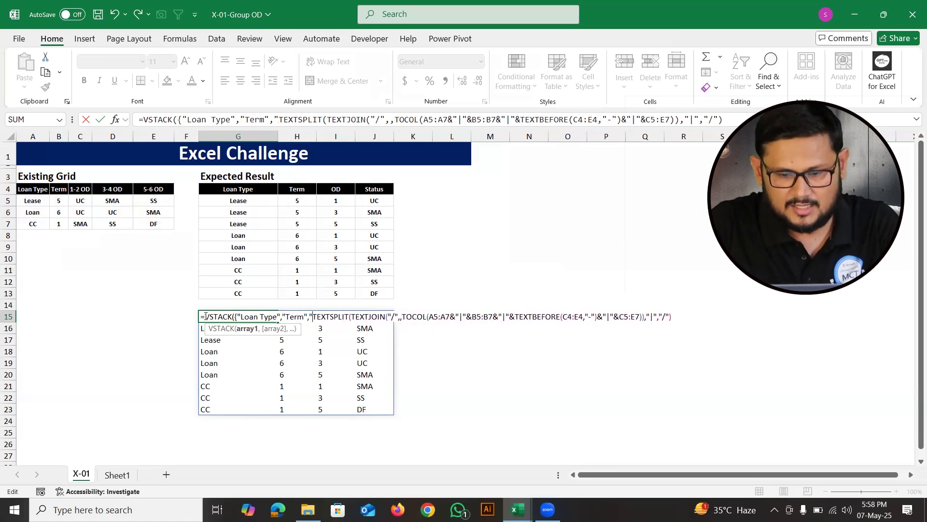
text(OD",")
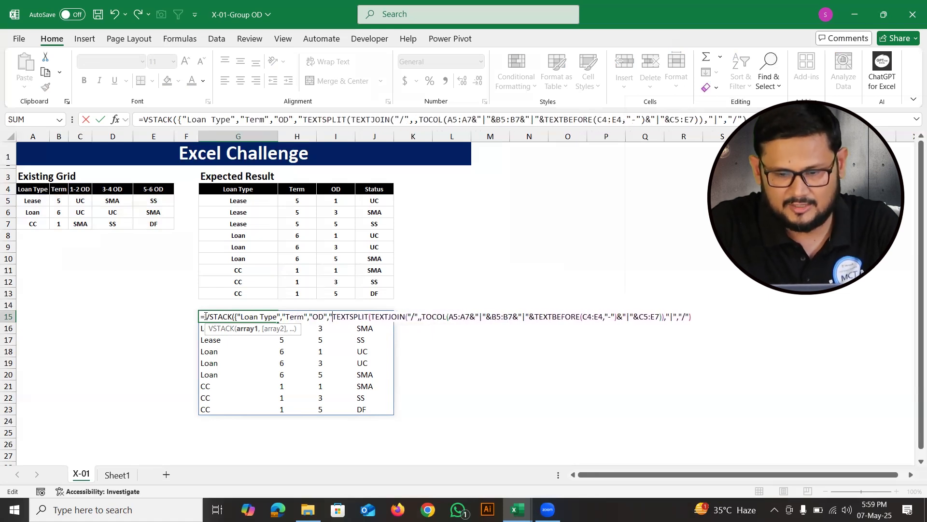
text(Status)
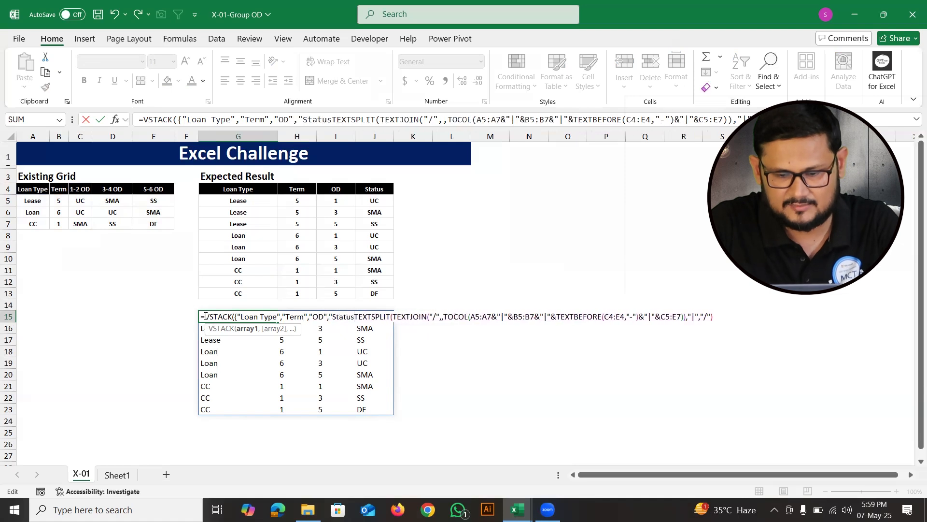
text(")
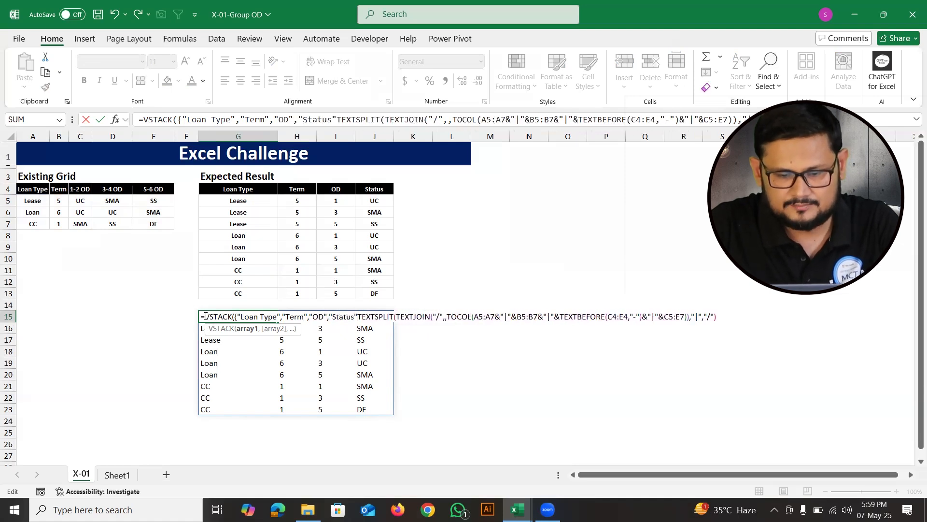
text(})
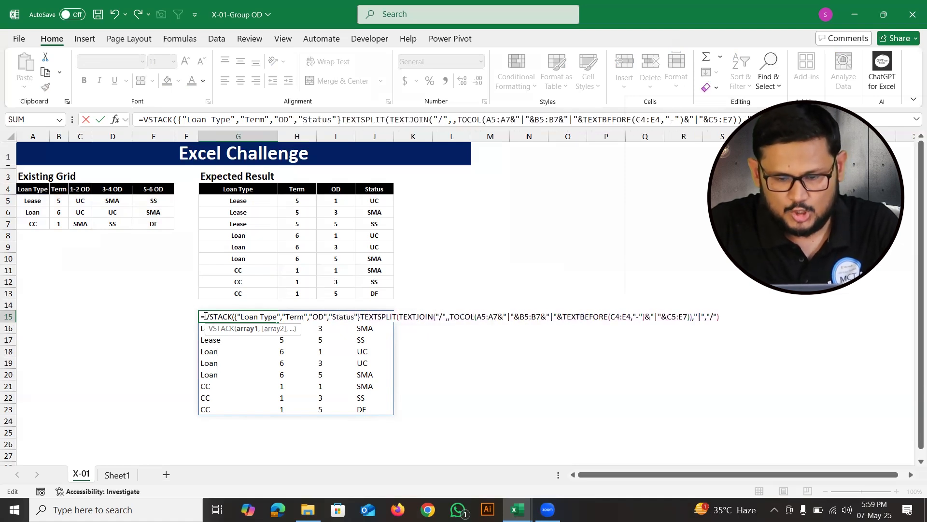
text(,)
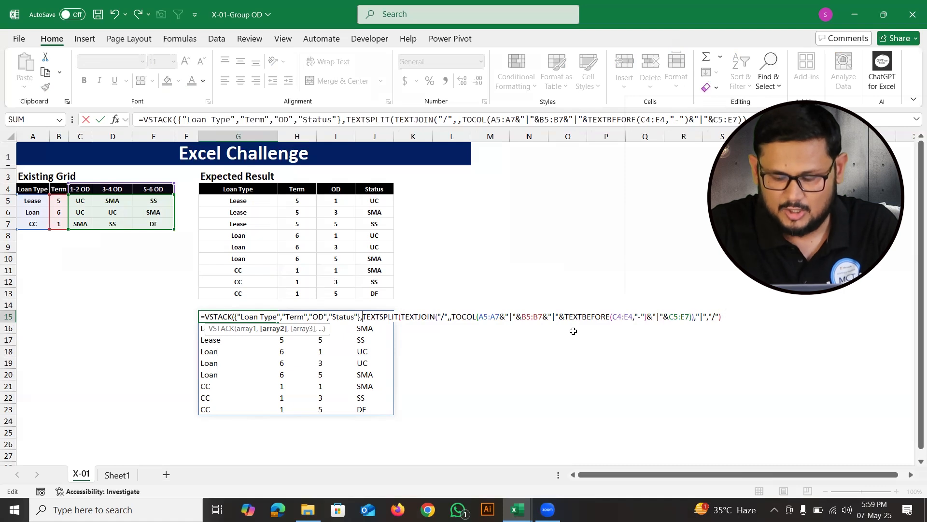
key(Return)
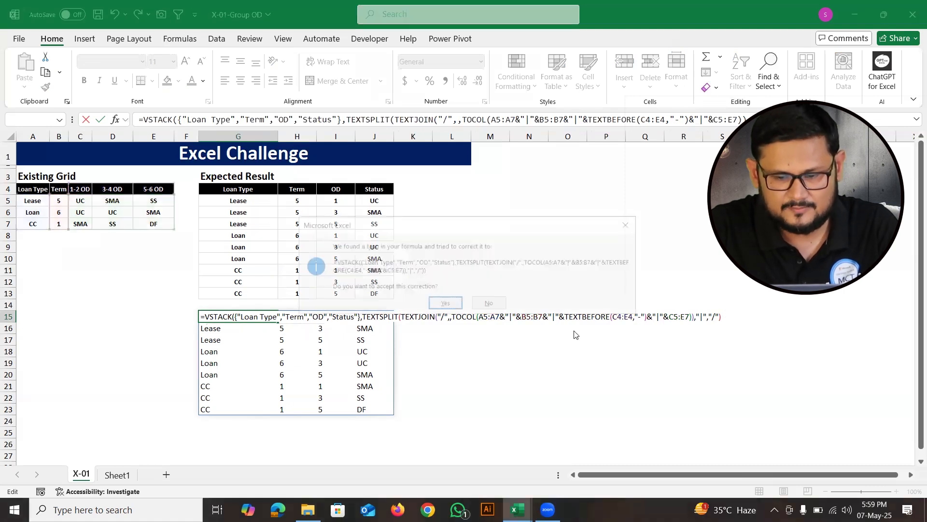
key(Return)
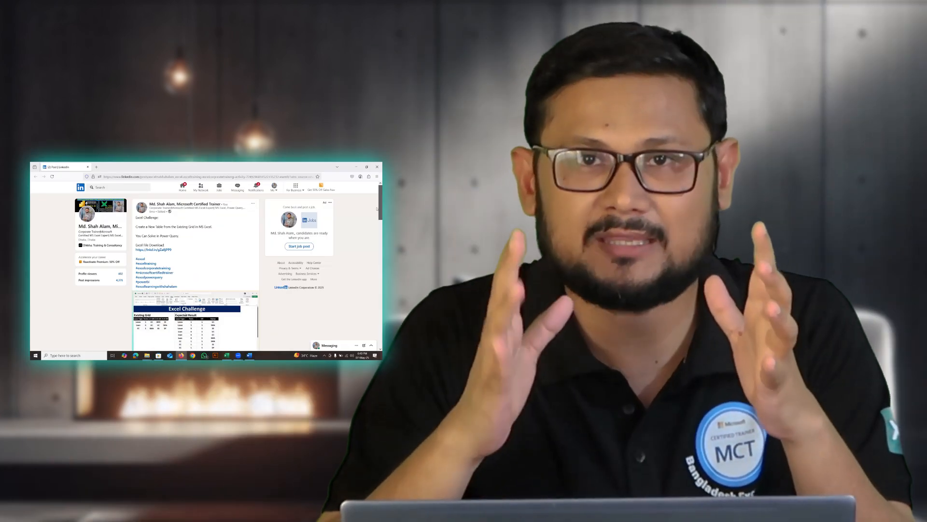
drag(377, 214, 377, 285)
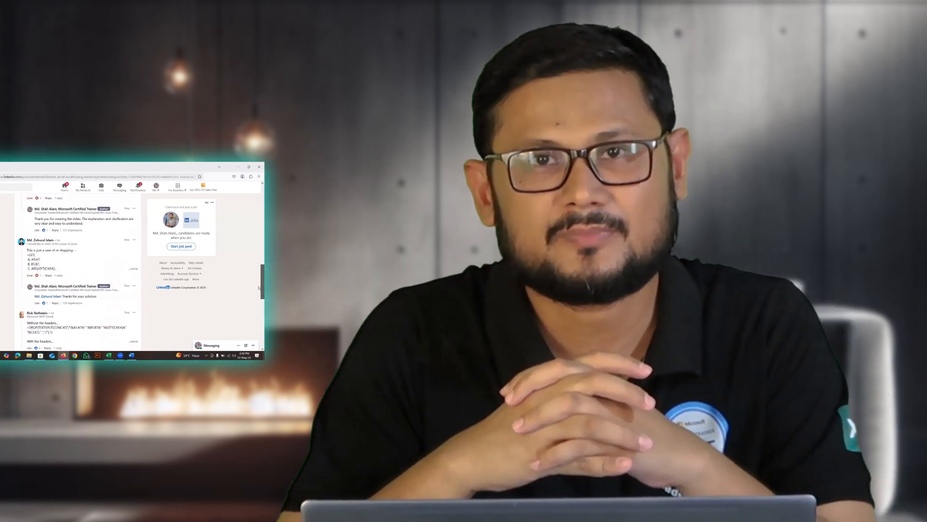